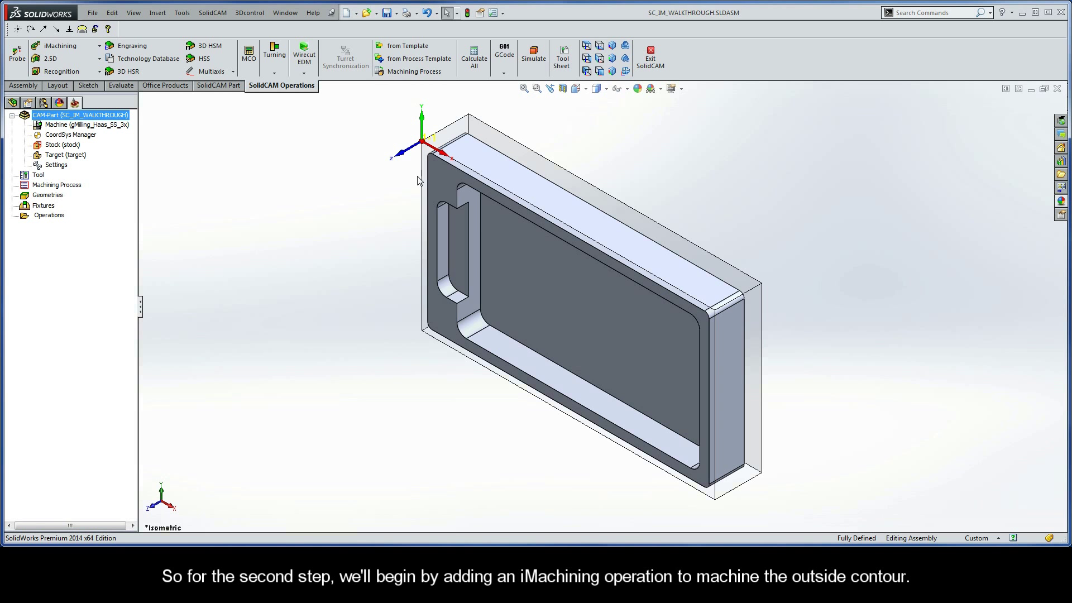
Add a 2D iMachining milling operation to the CAM part, using the iRough technology.
left_click(612, 56)
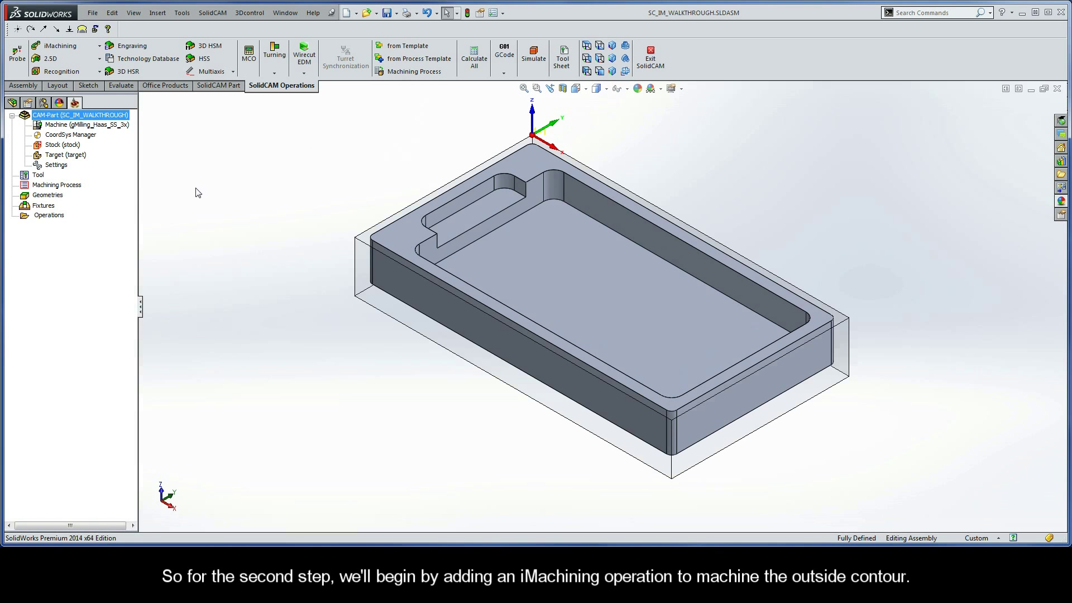
right_click(54, 217)
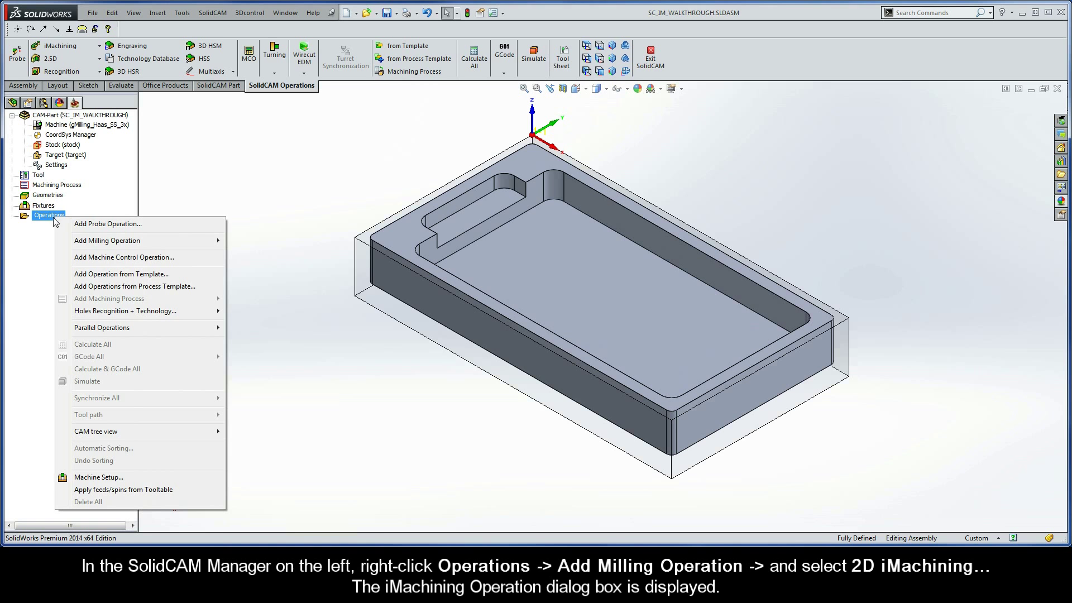
mouse_move(104, 245)
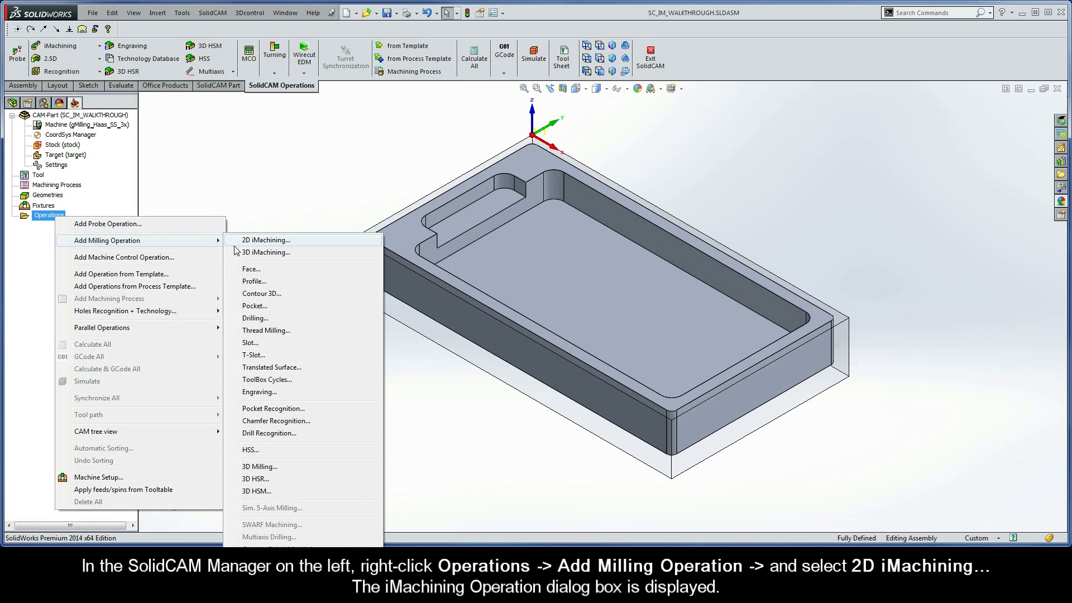
left_click(287, 244)
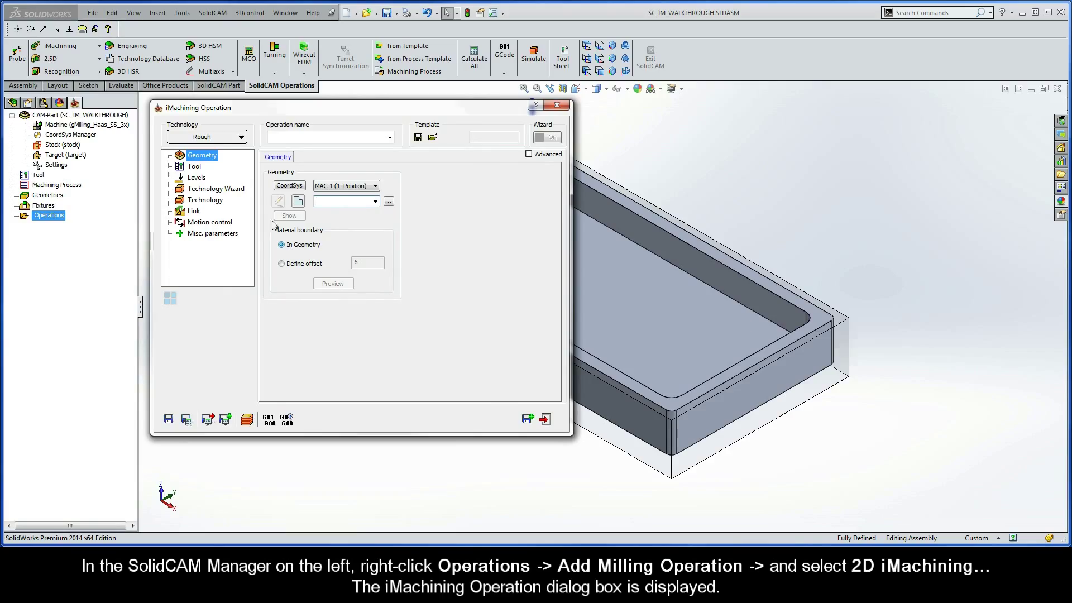
left_click(224, 139)
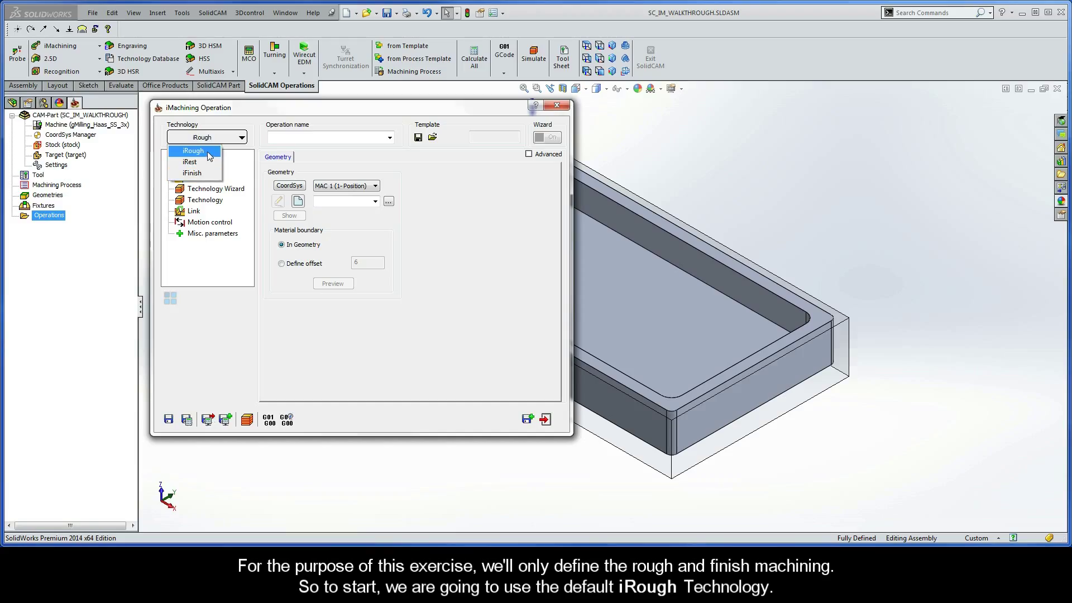
left_click(209, 151)
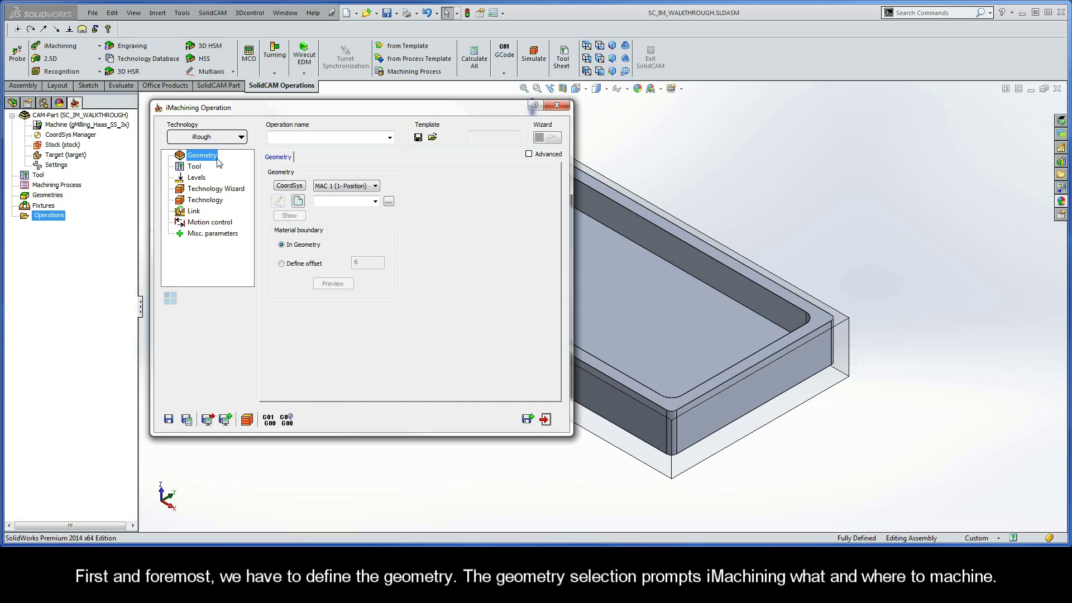
Start a new operation geometry and define its first chain around the stock's top outline using Auto-constant Z.
left_click(298, 202)
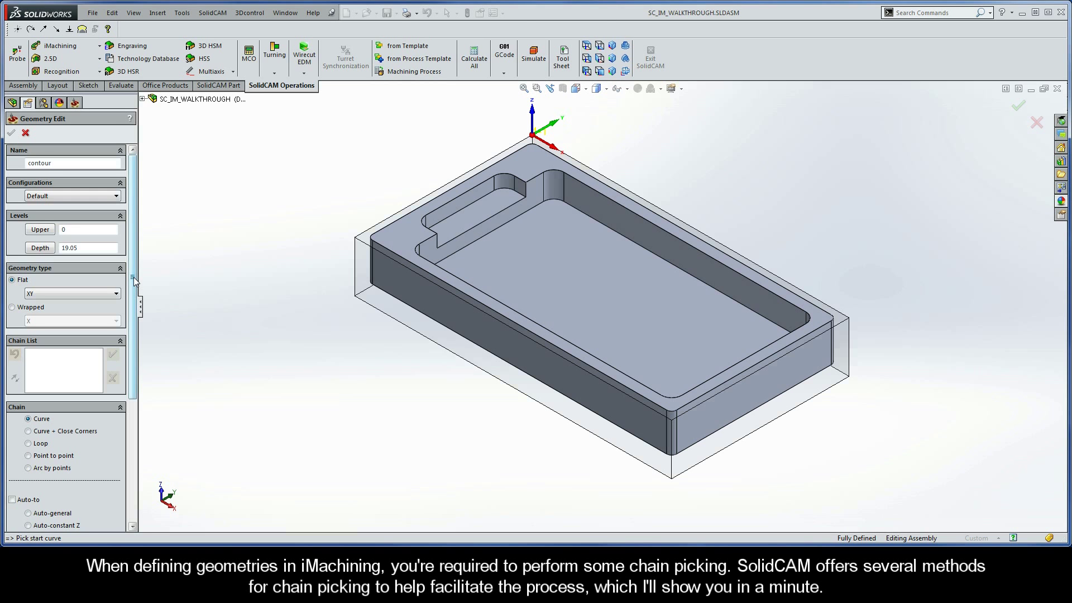
left_click_drag(132, 277, 136, 350)
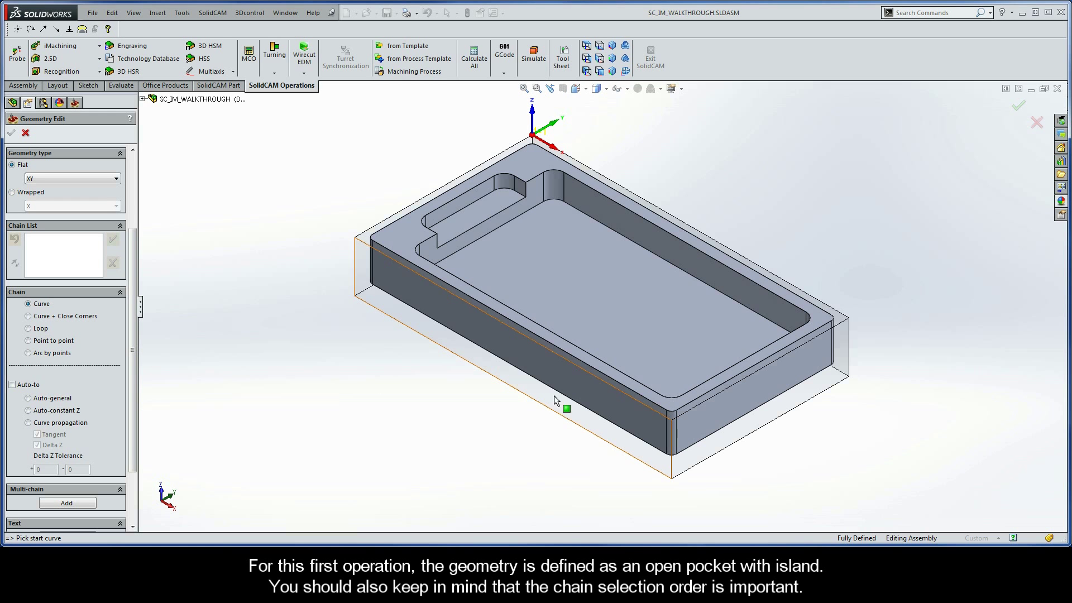
left_click(623, 393)
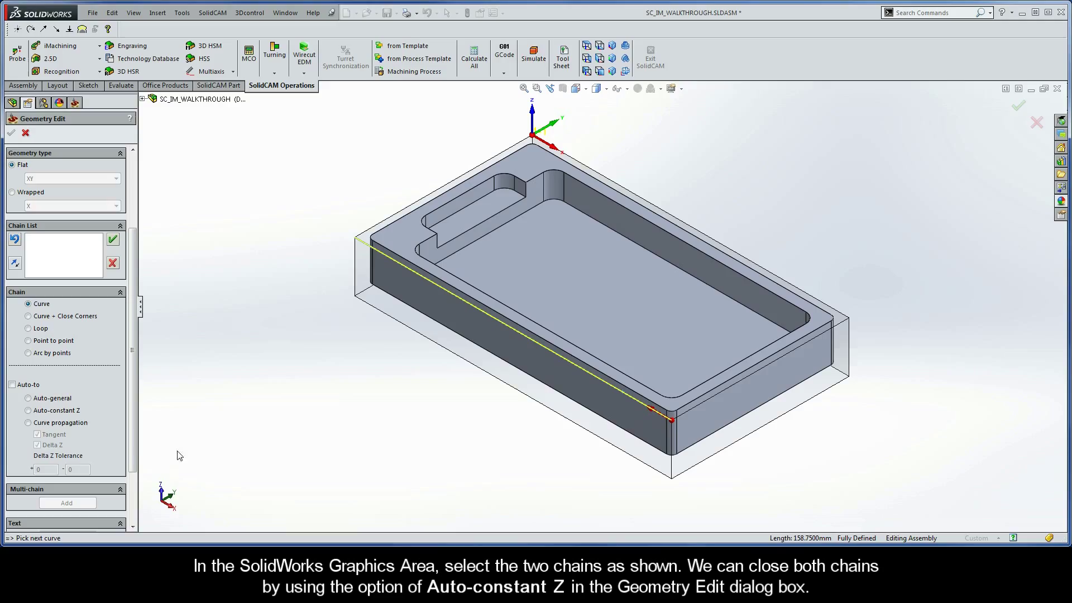
left_click(28, 411)
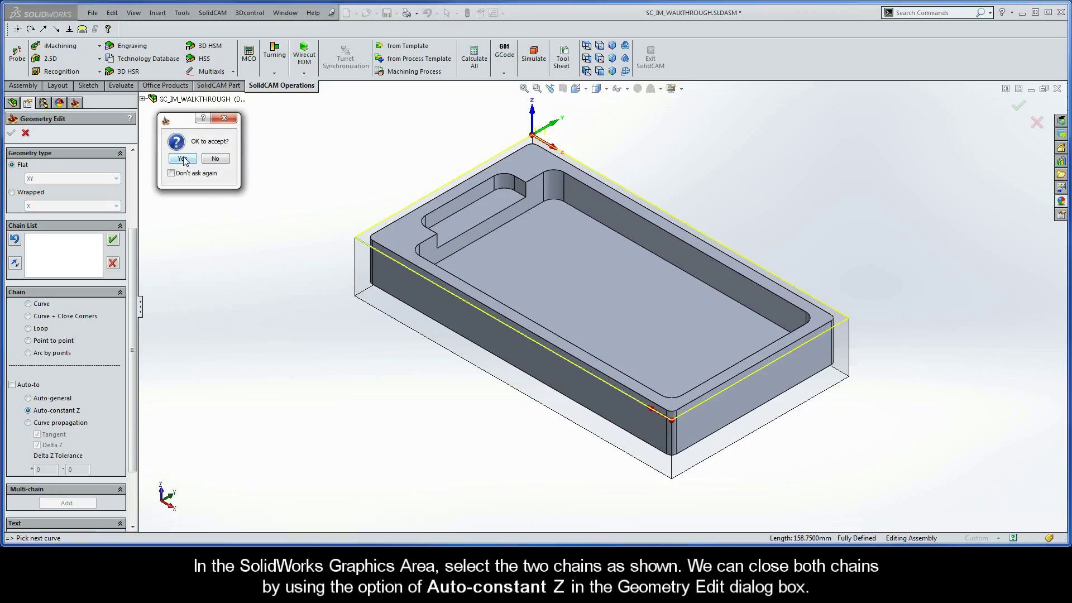
left_click(183, 159)
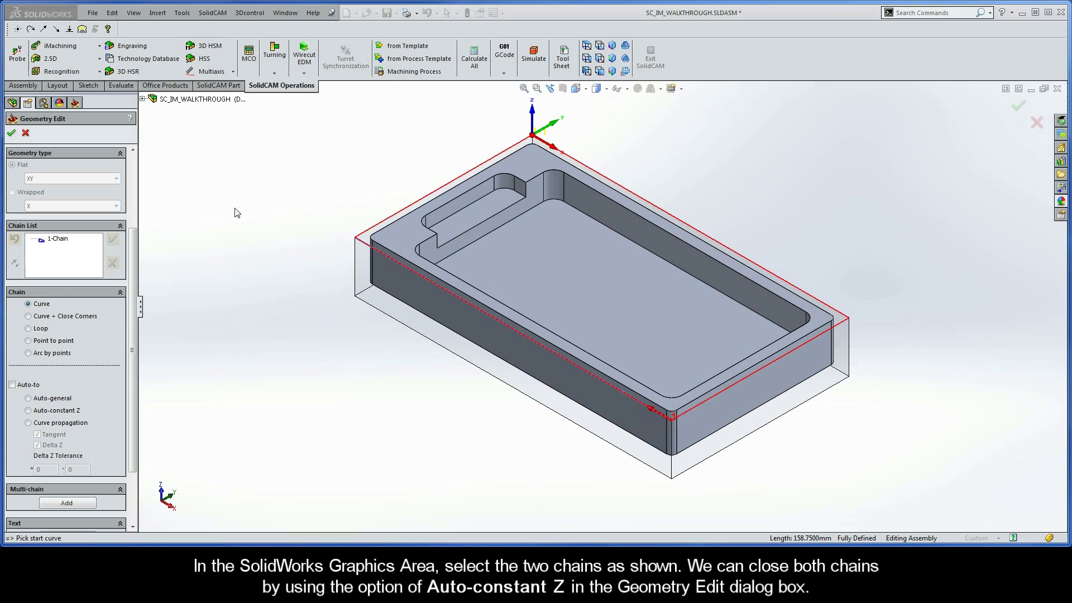
Add a second closed chain around the part's outer top edge using Auto-constant Z.
left_click(627, 390)
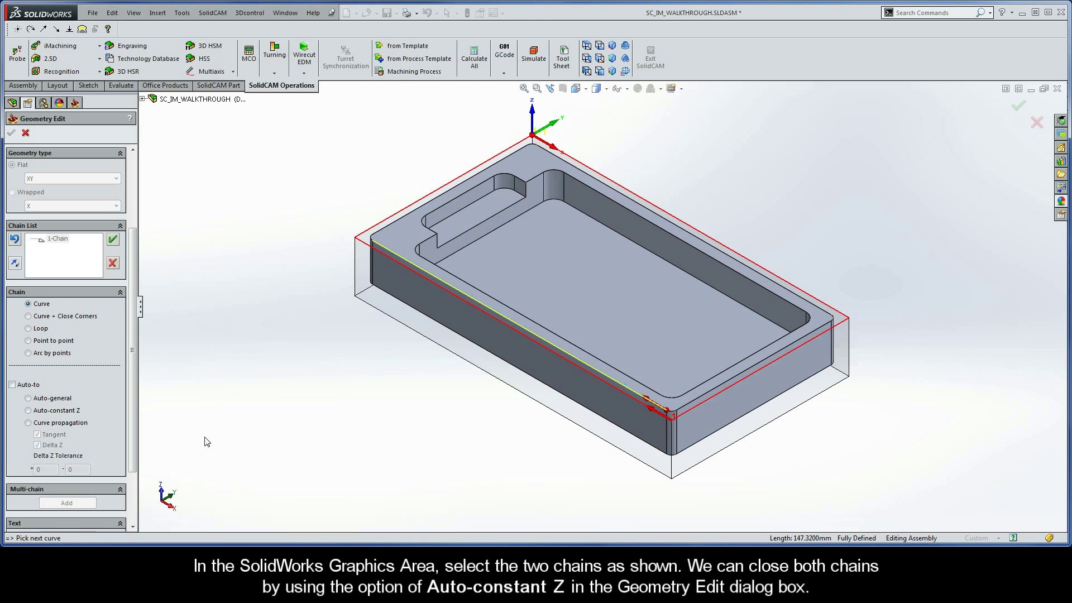
left_click(28, 411)
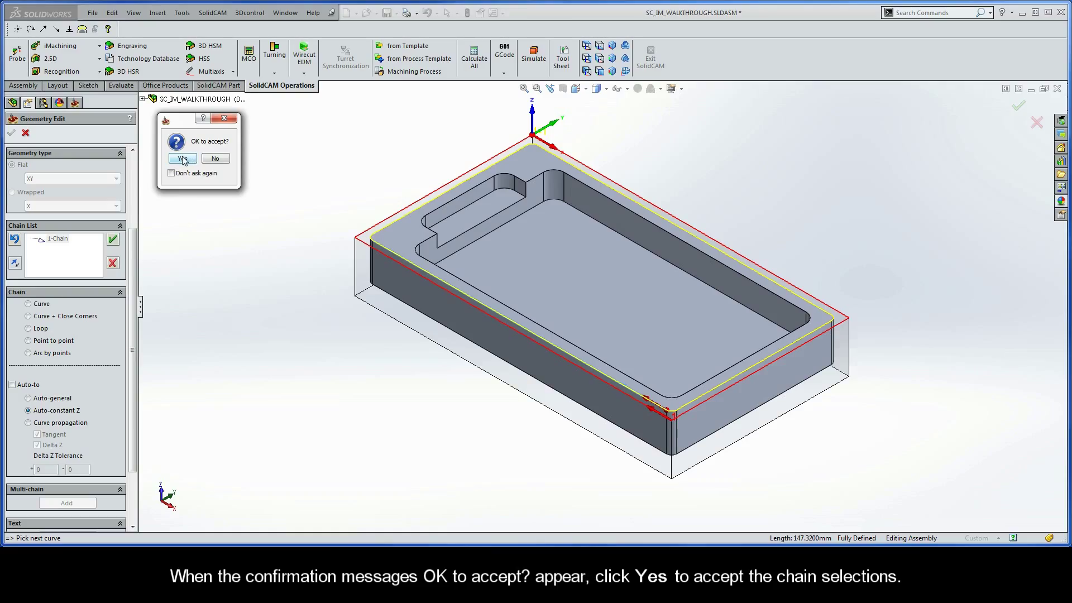
left_click(184, 159)
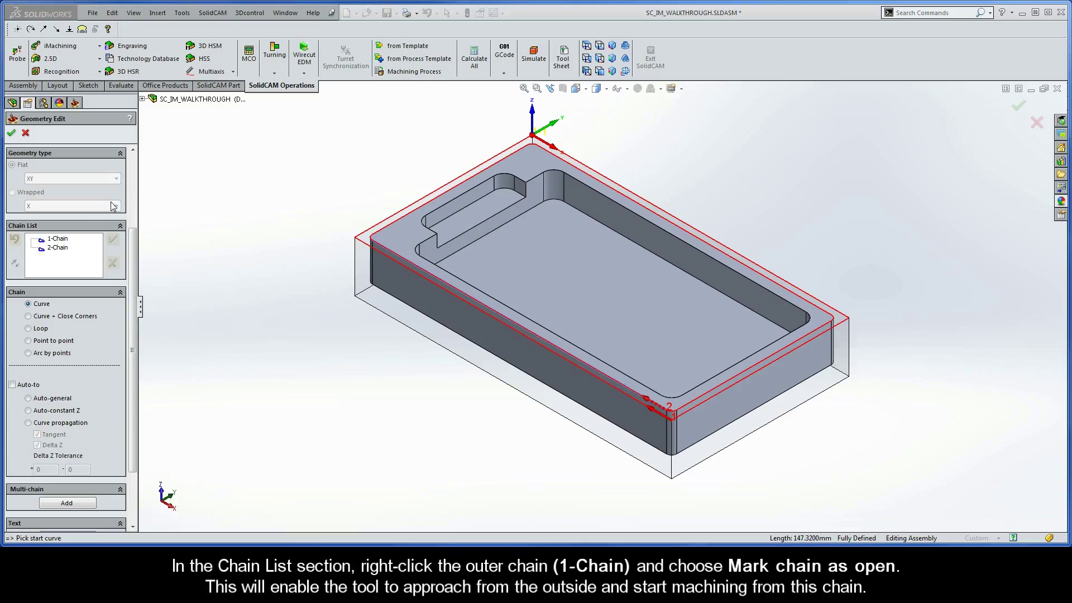
Mark the outer stock chain, 1-Chain, as open and accept the contour geometry.
right_click(59, 240)
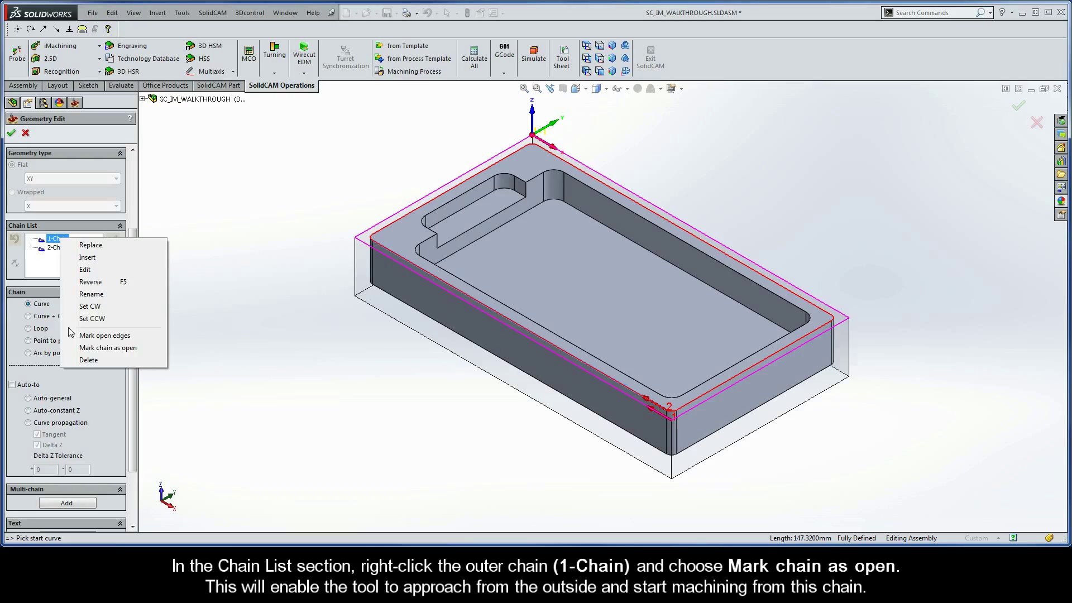
left_click(130, 349)
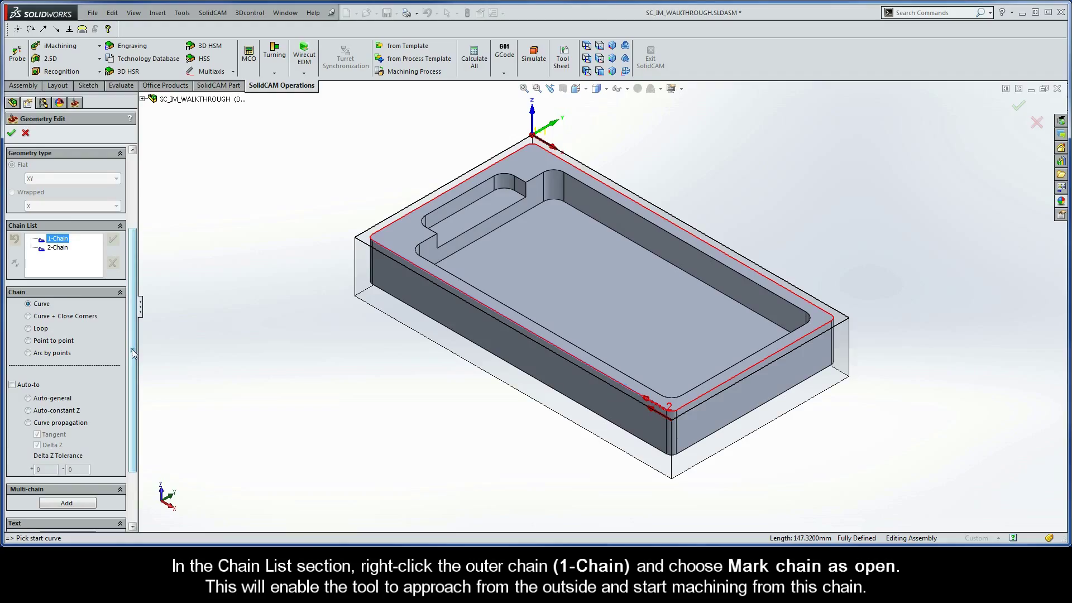
left_click(11, 134)
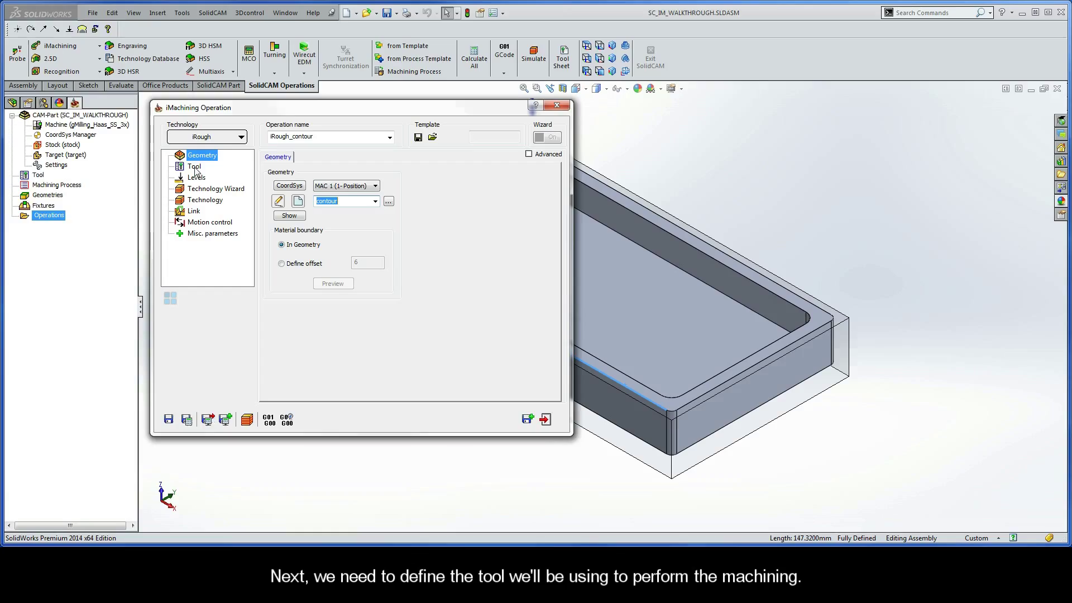
Add a new END MILL milling tool for the operation.
left_click(194, 167)
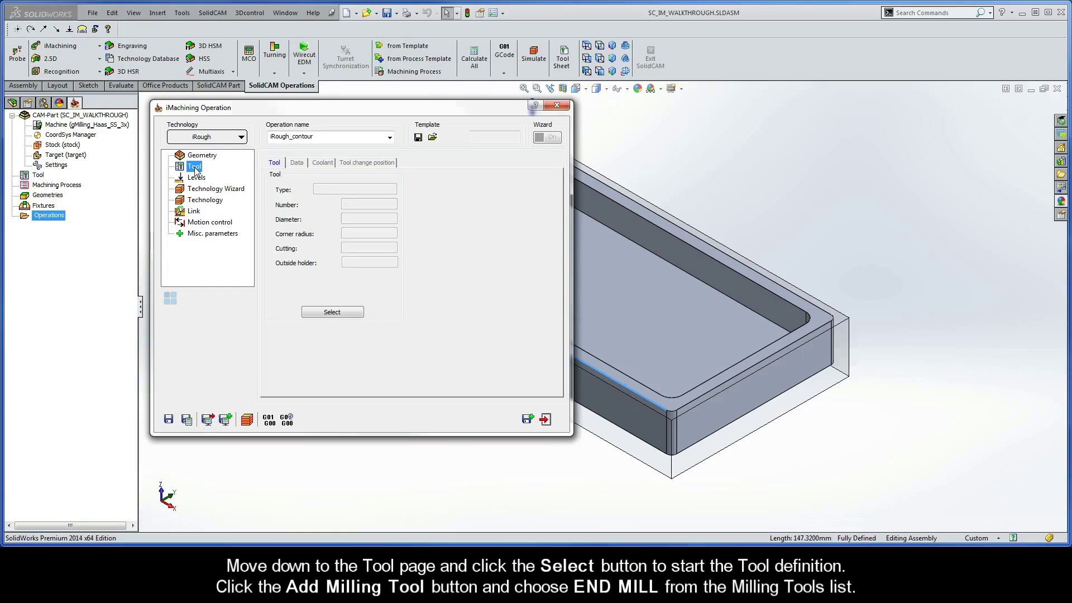
left_click(333, 311)
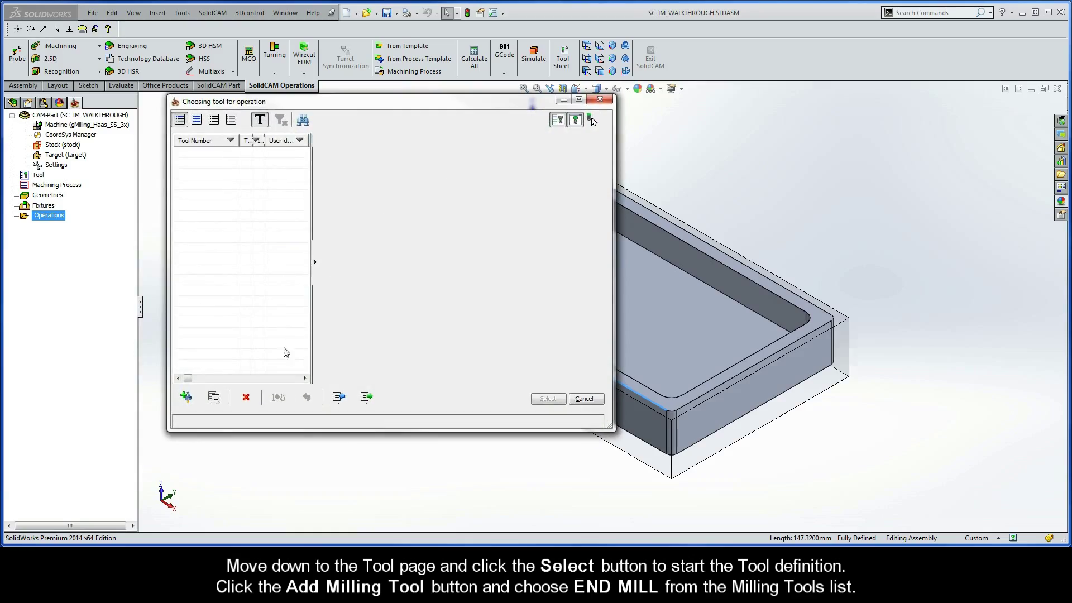
left_click(187, 397)
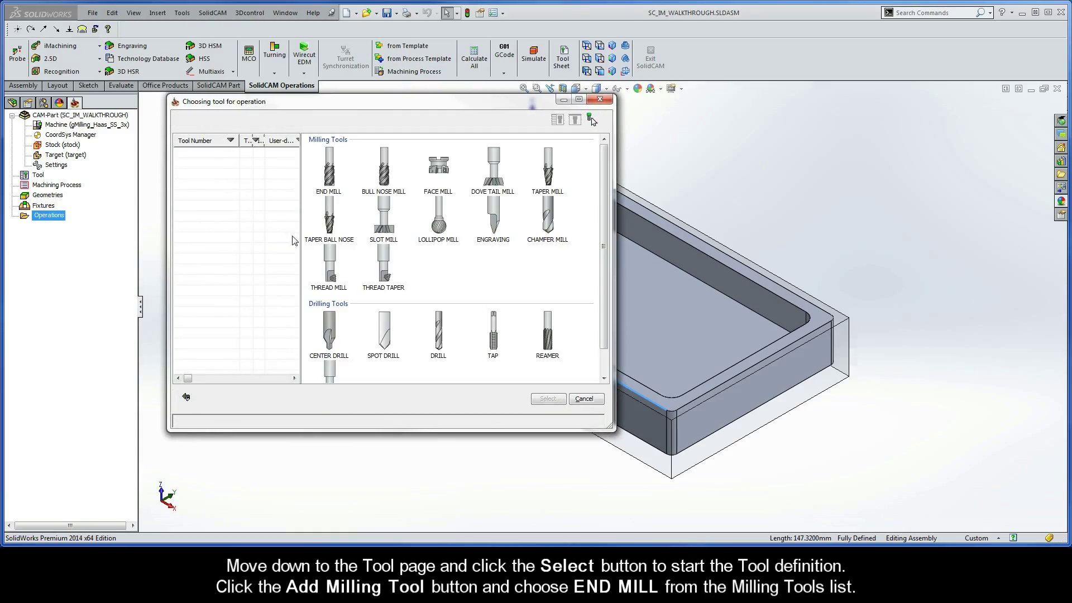
left_click(328, 168)
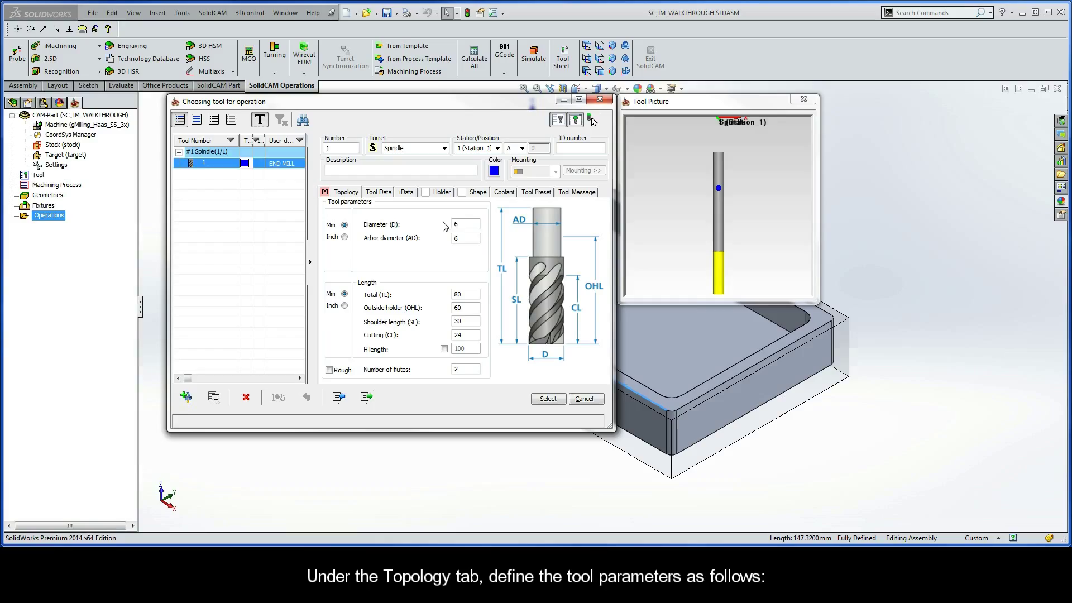
Set the end mill's diameter to 9 mm and its number of flutes to 4, keeping the default lengths.
left_click(460, 225)
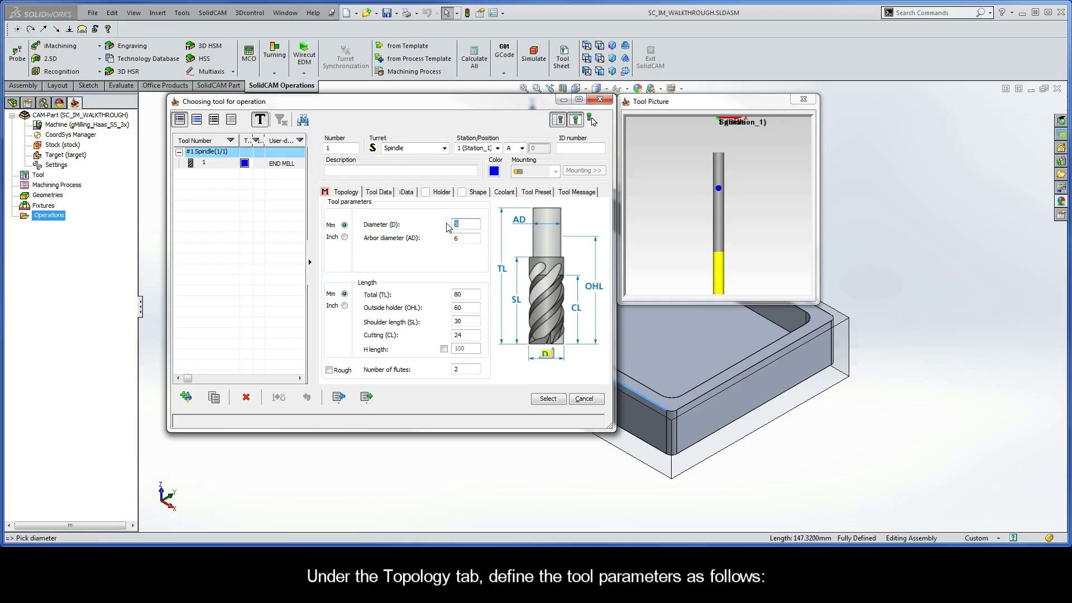
type("9")
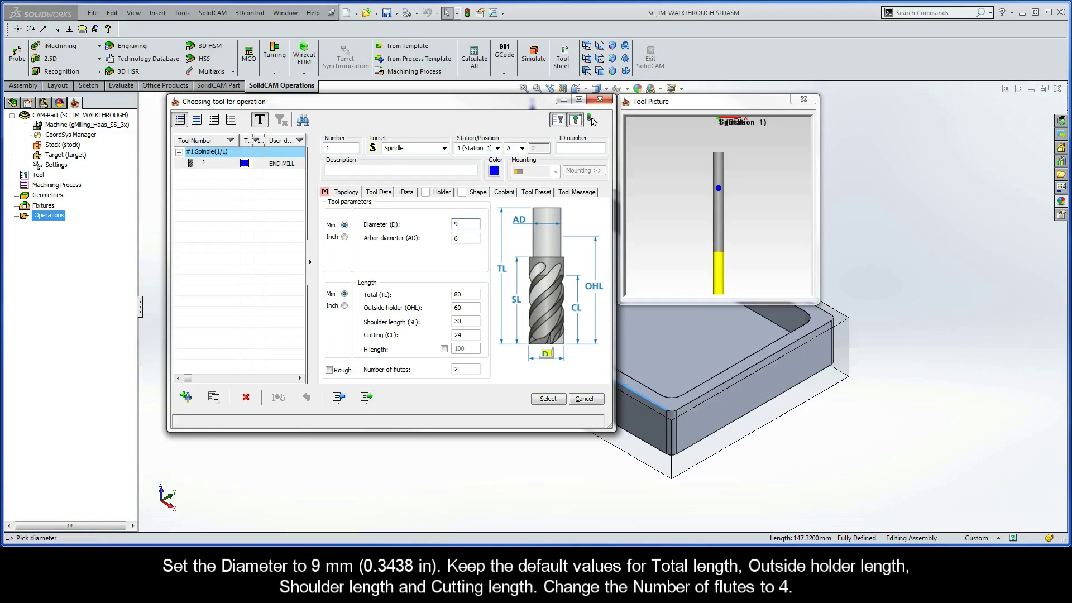
left_click(464, 239)
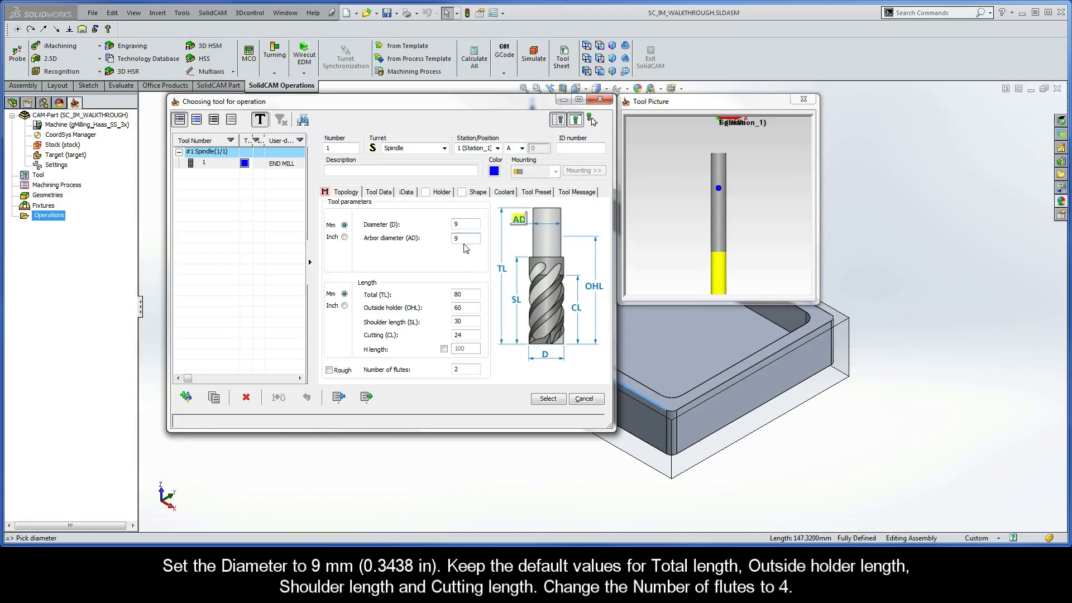
double_click(464, 295)
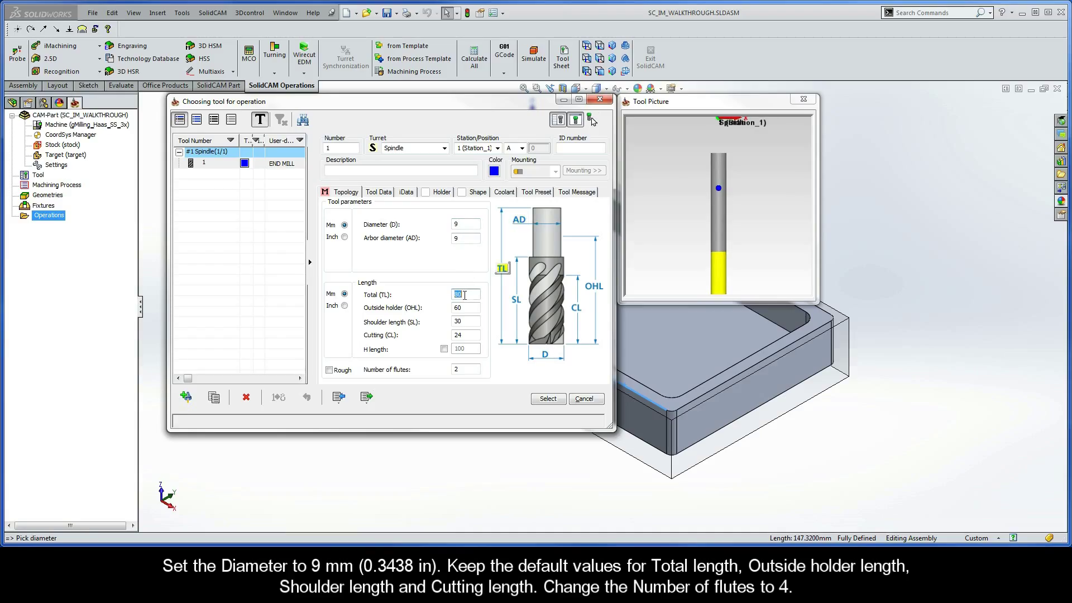
double_click(465, 308)
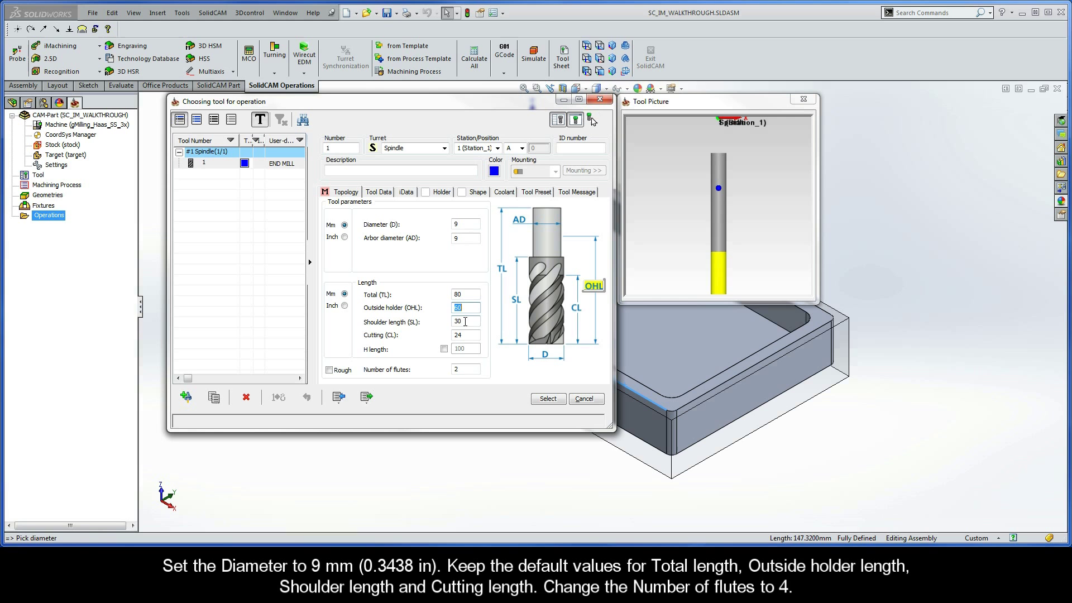
left_click(465, 320)
left_click(465, 334)
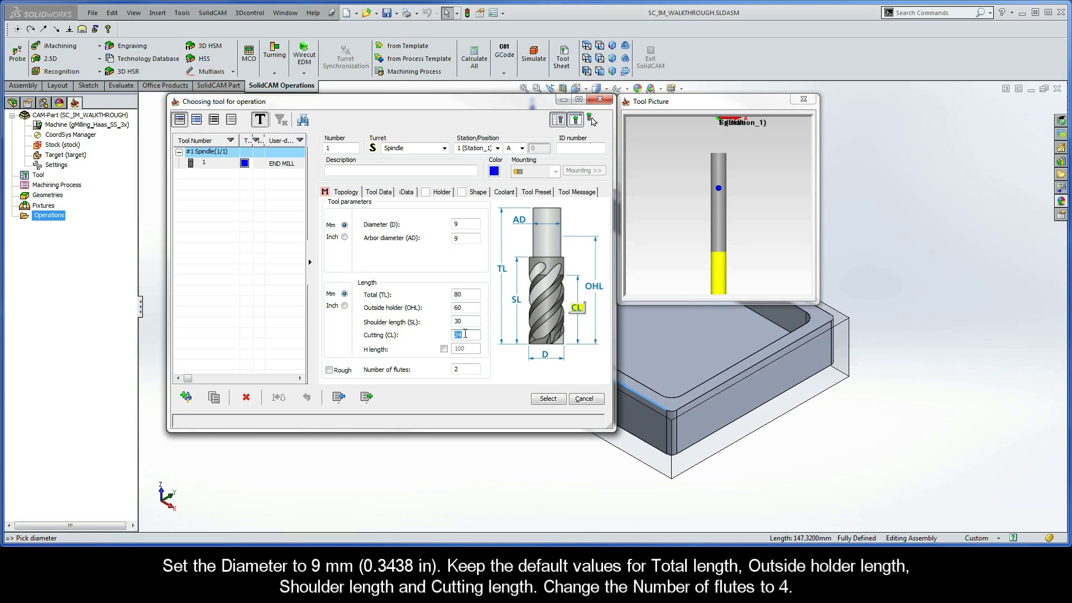
left_click(463, 369)
double_click(464, 369)
type("4")
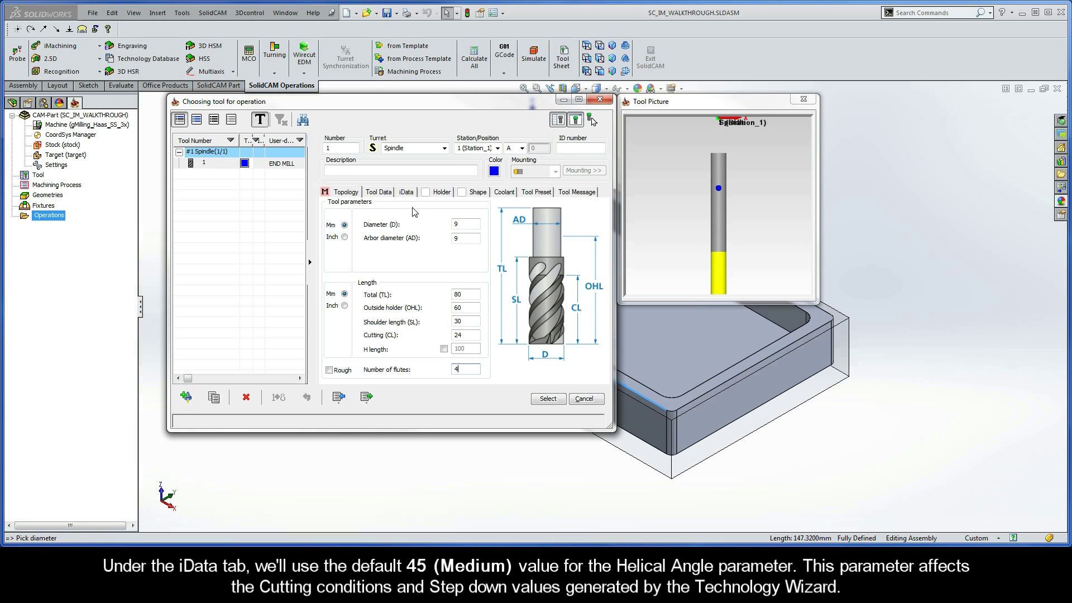
Keep the end mill's helical angle at 45 (Medium) in its iData and choose the tool for the operation.
left_click(407, 193)
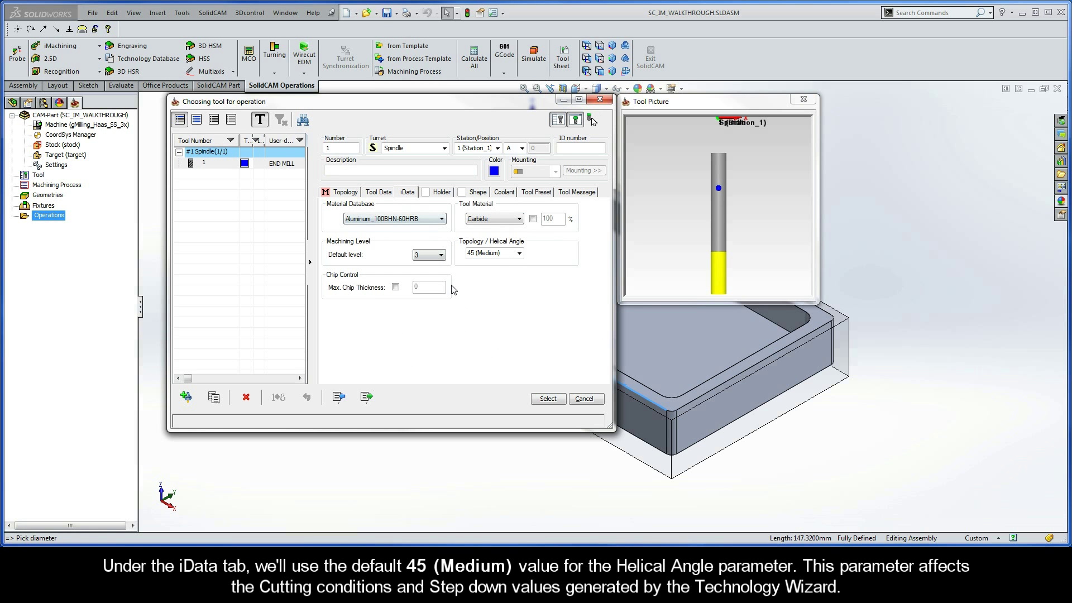
double_click(503, 254)
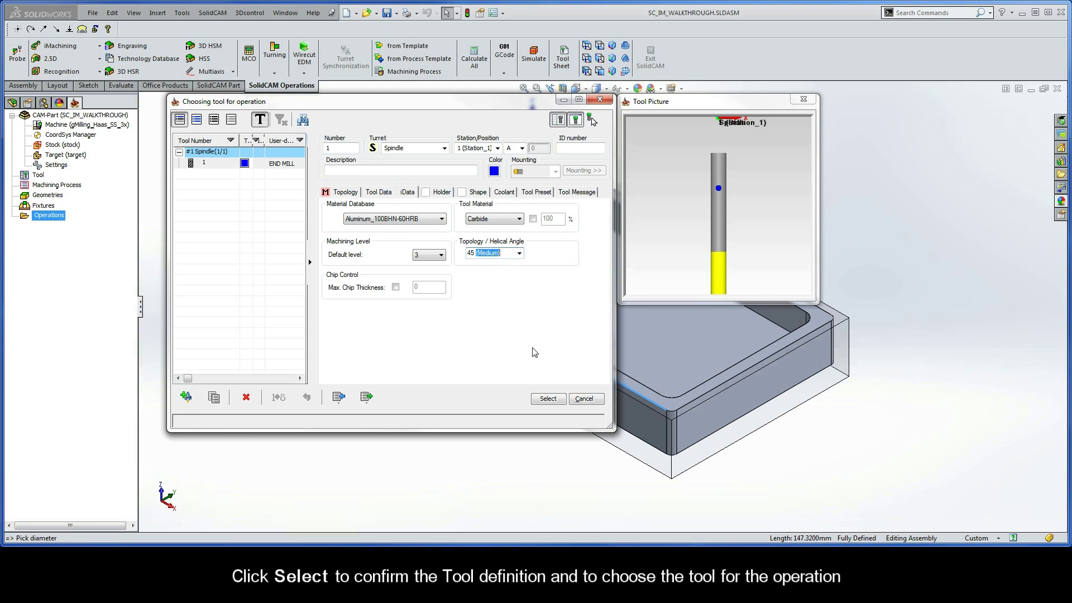
left_click(547, 399)
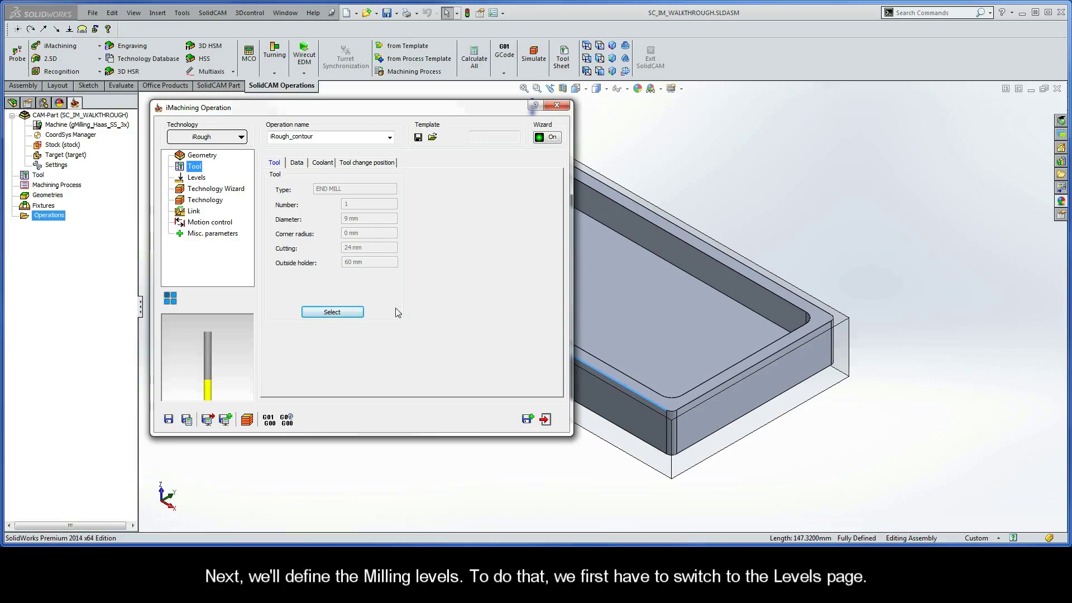
Define the operation's upper milling level by picking the top face of the stock model.
left_click(197, 178)
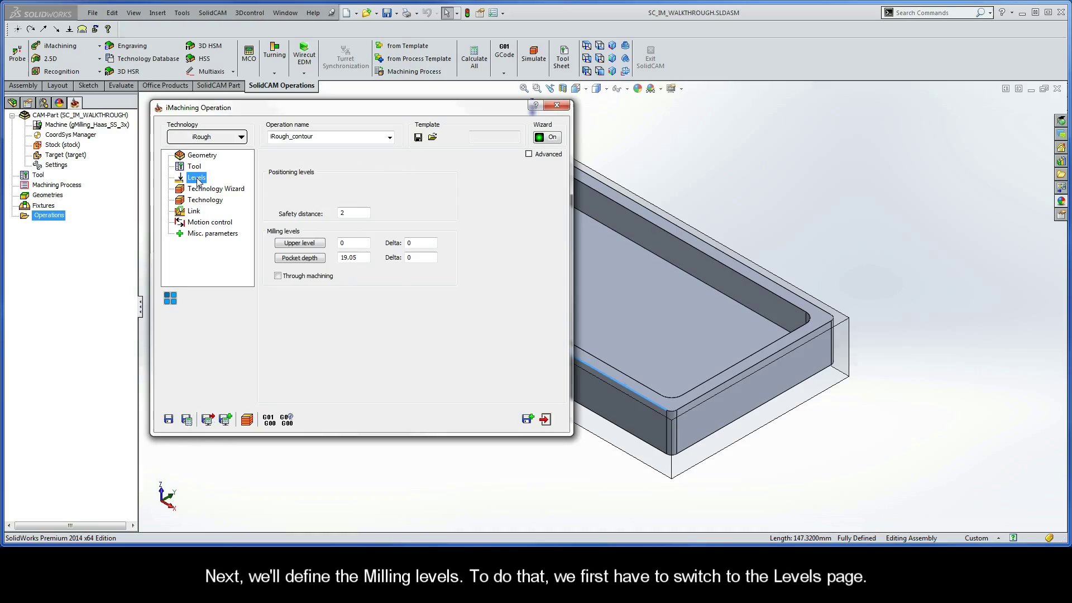
left_click(300, 244)
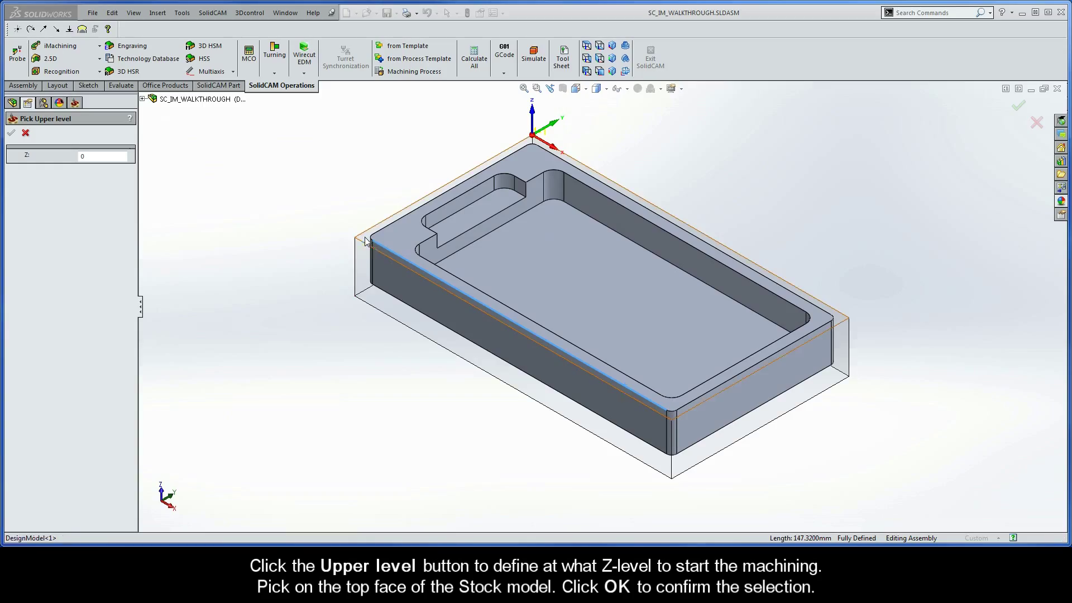
left_click(364, 236)
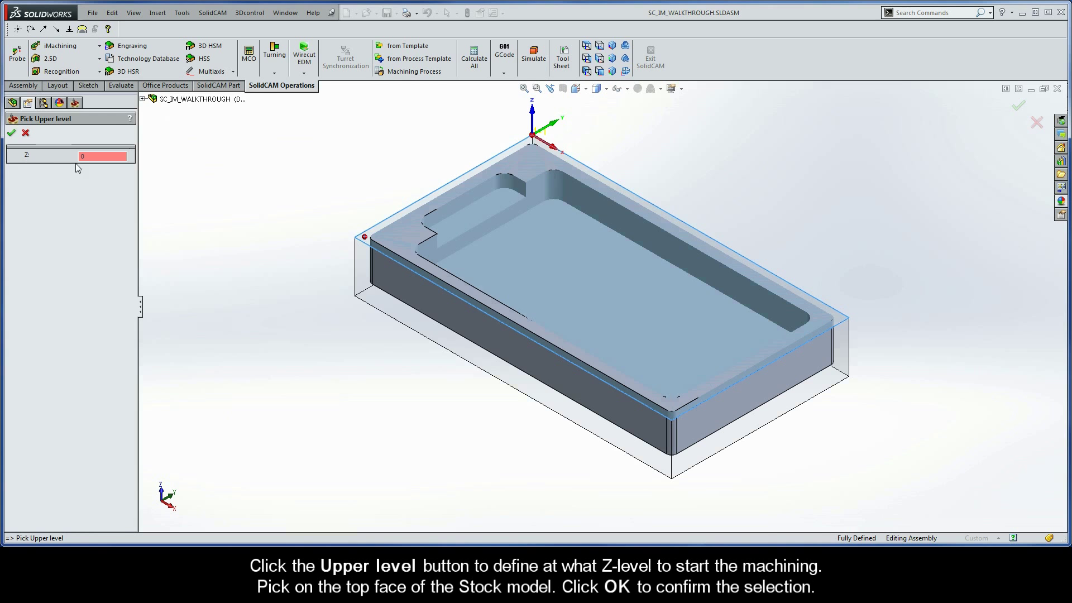
left_click(12, 133)
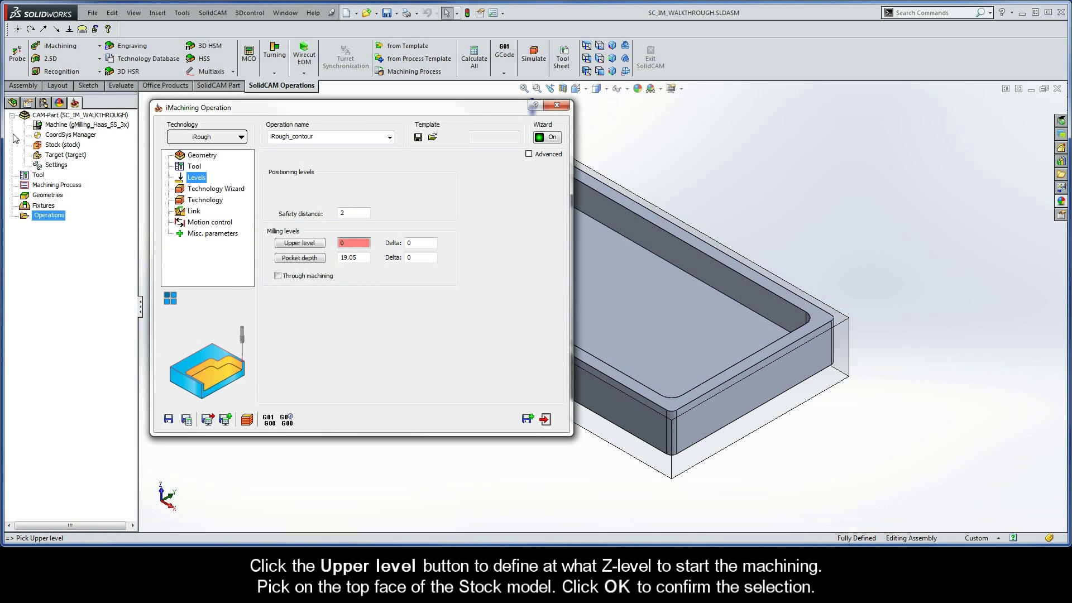
Define the pocket depth by picking the bottom edge of the target model, and set its delta to -0.76 mm.
left_click(300, 258)
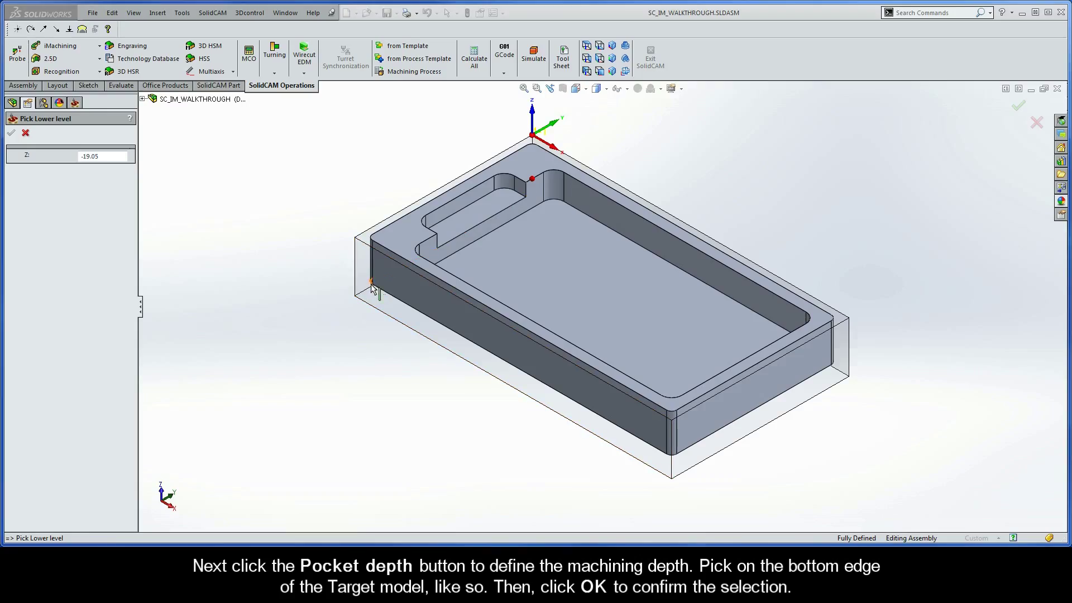
left_click(373, 285)
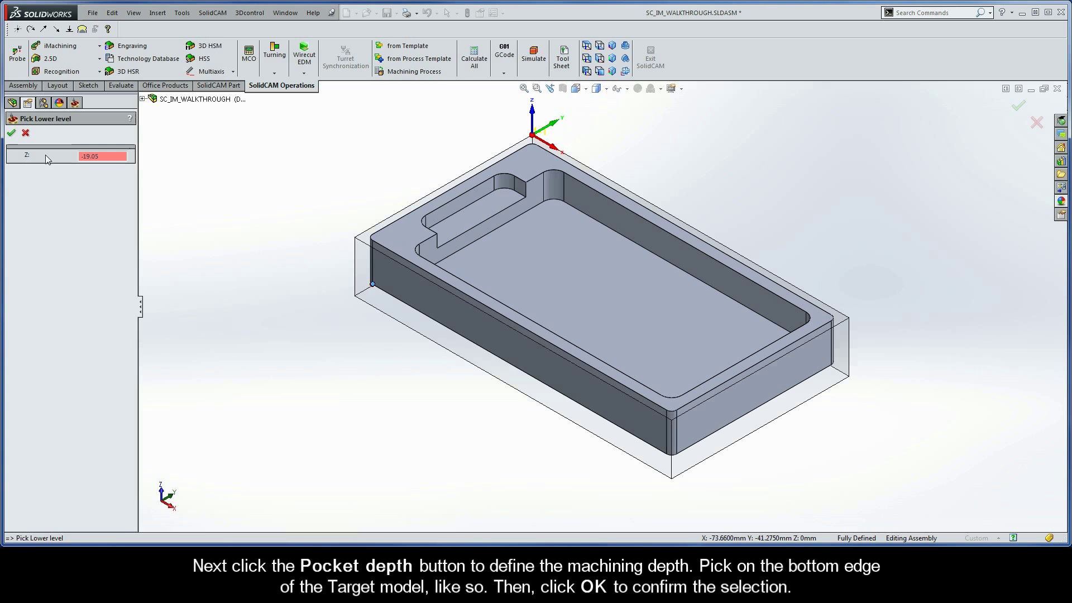
left_click(11, 134)
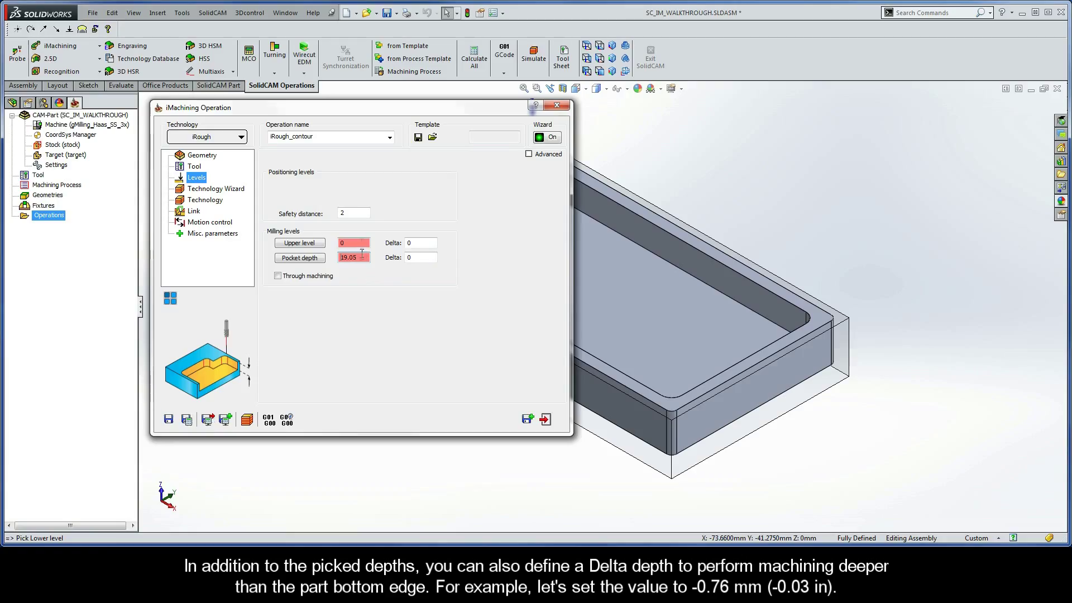
left_click(419, 258)
left_click_drag(420, 258, 406, 259)
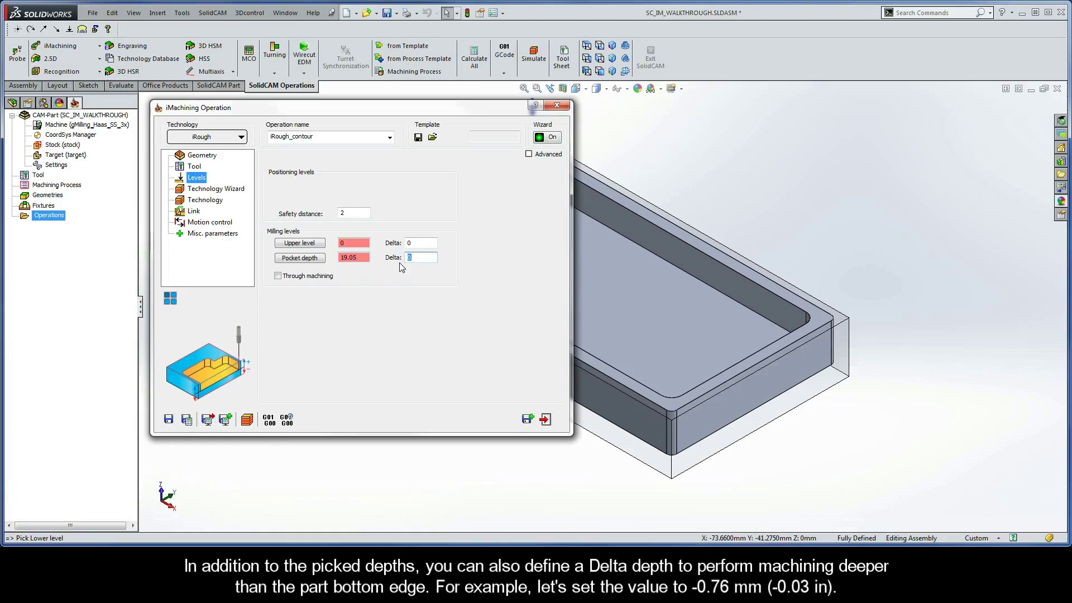
type("-")
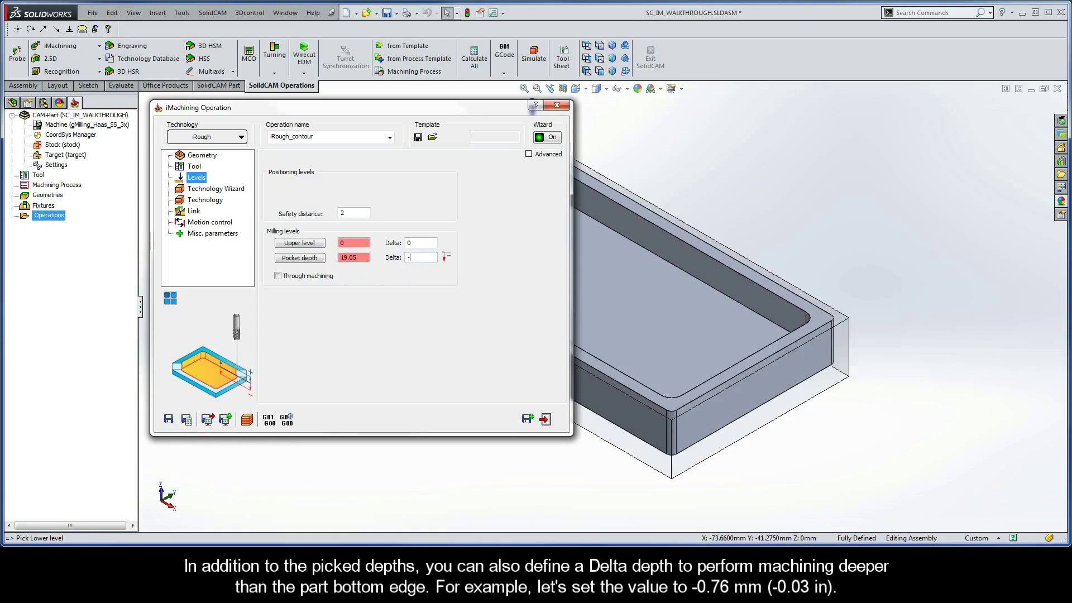
type("0.76")
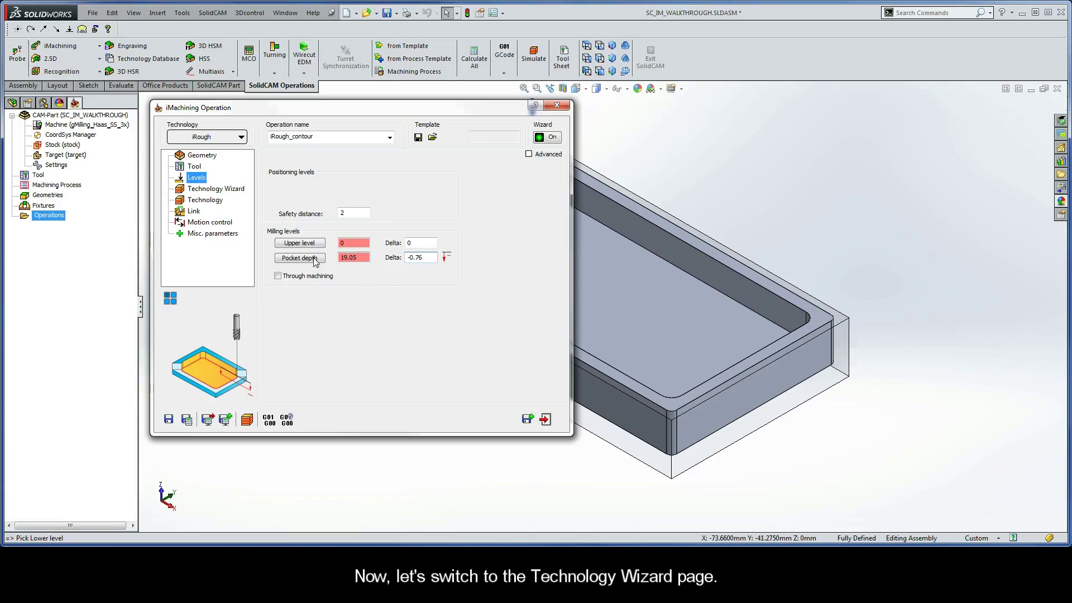
Review the Technology Wizard's default cutting conditions and the operation's wall/island offset, keeping both as they are.
left_click(209, 191)
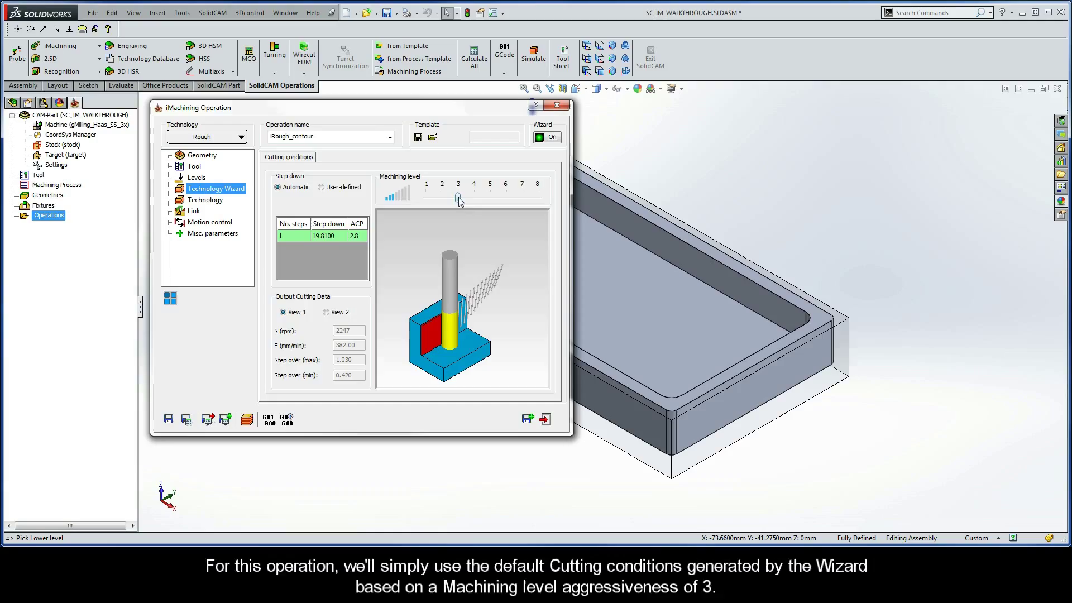
left_click(207, 201)
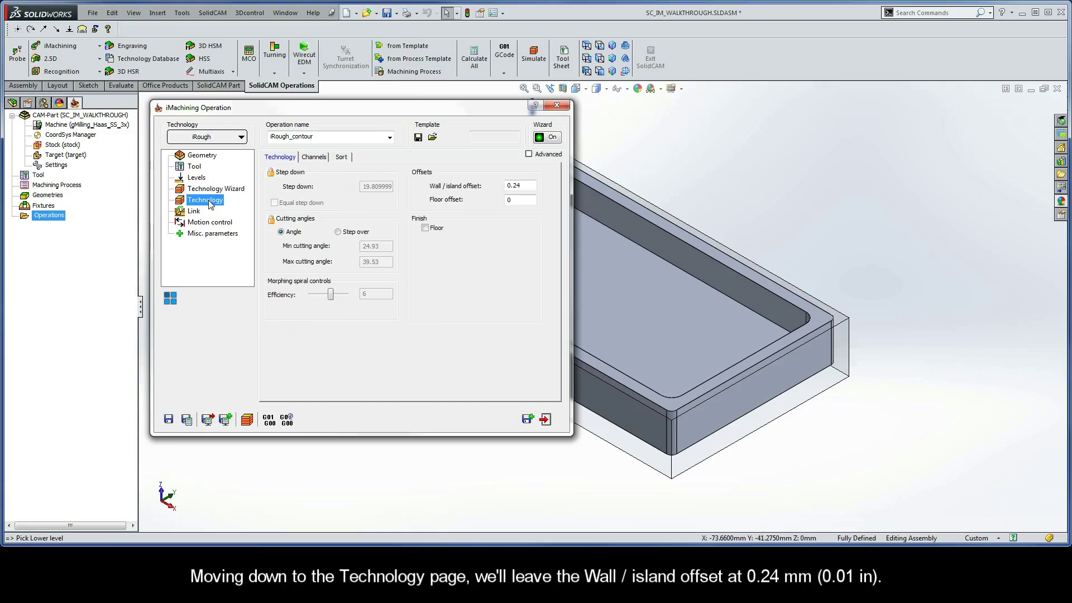
double_click(518, 186)
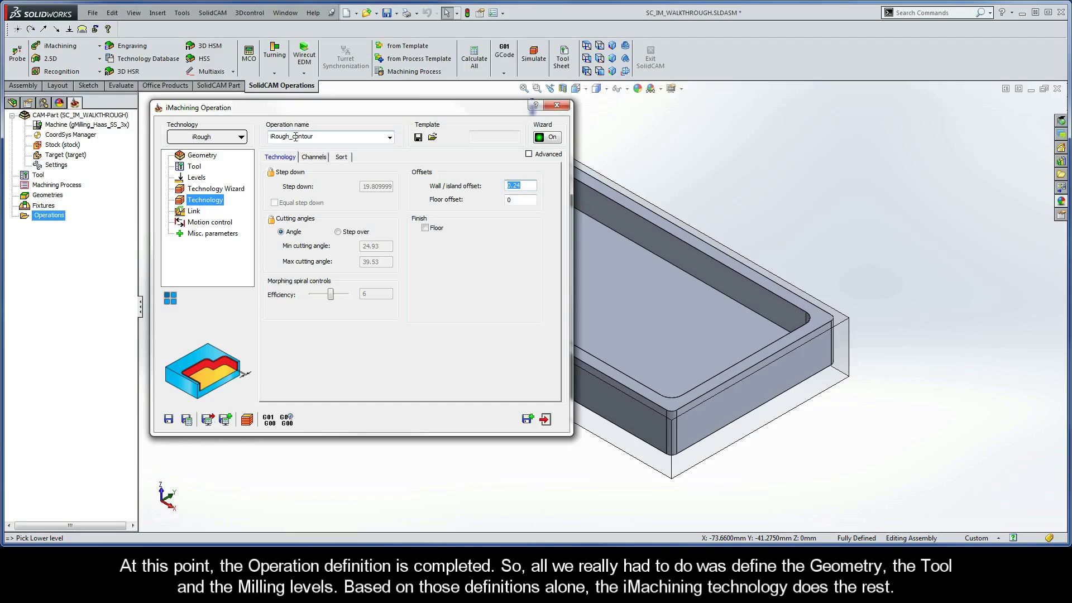
Name the operation iRough_OutsideContour, then save it and calculate its tool path.
double_click(295, 137)
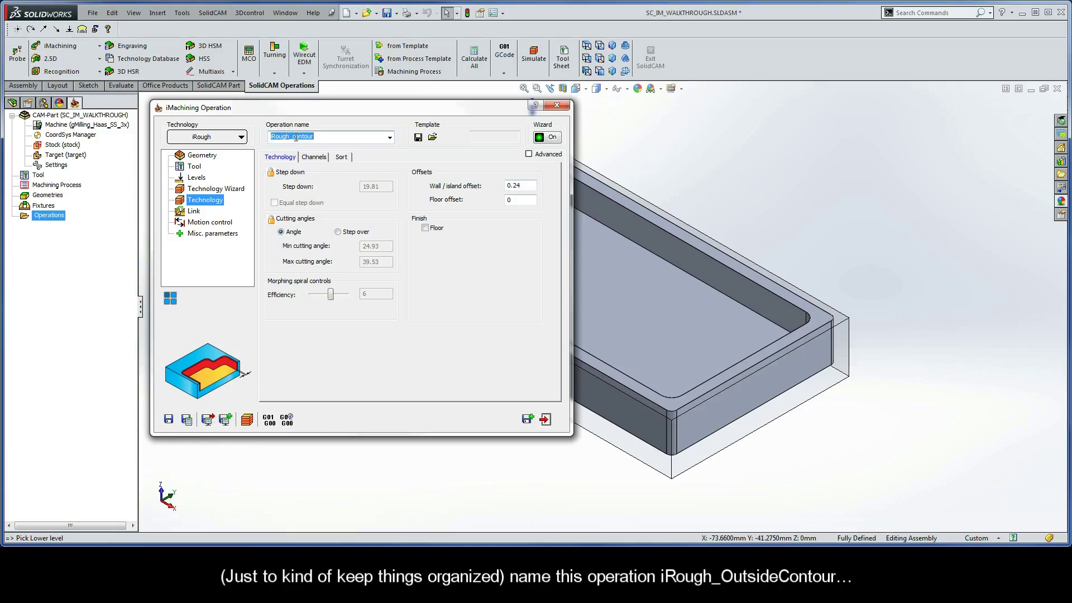
left_click(295, 137)
type("OutsideC")
key("Delete")
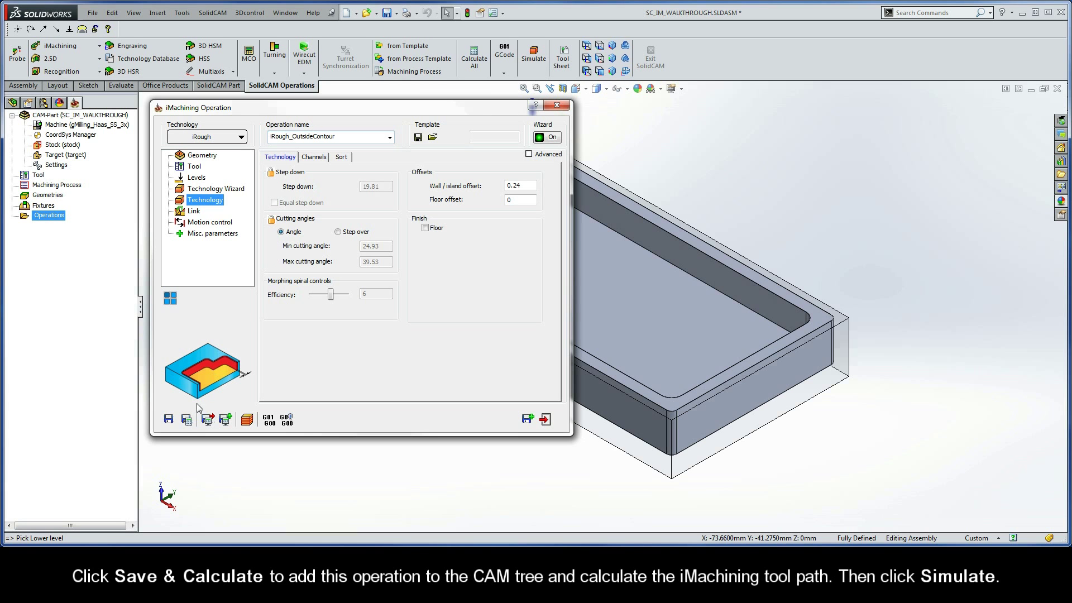
left_click(187, 419)
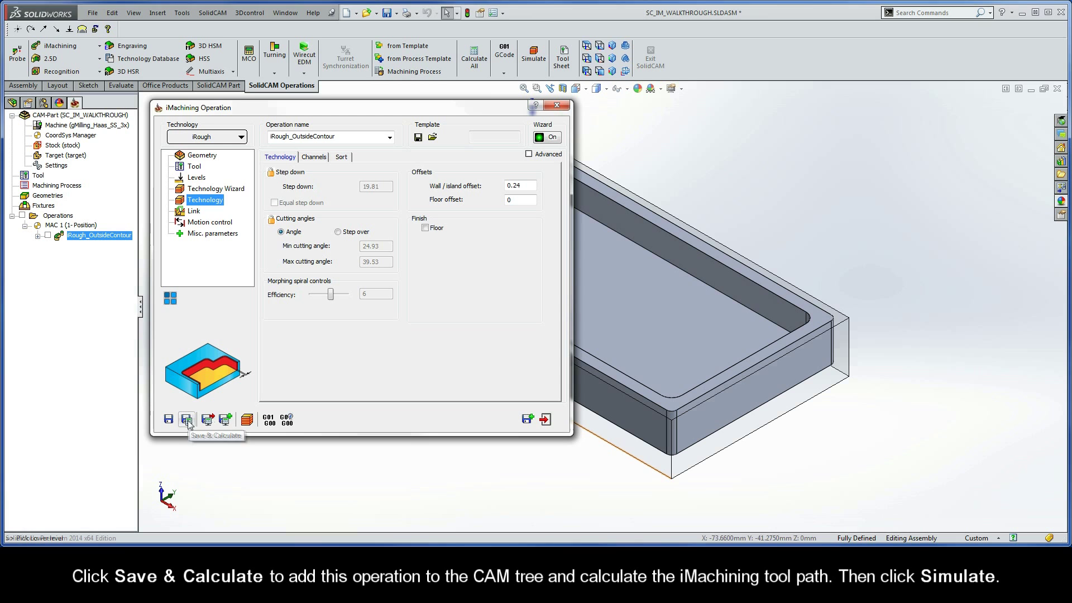
Simulate the outside contour roughing tool path in Host CAD mode, then exit the simulation.
left_click(247, 419)
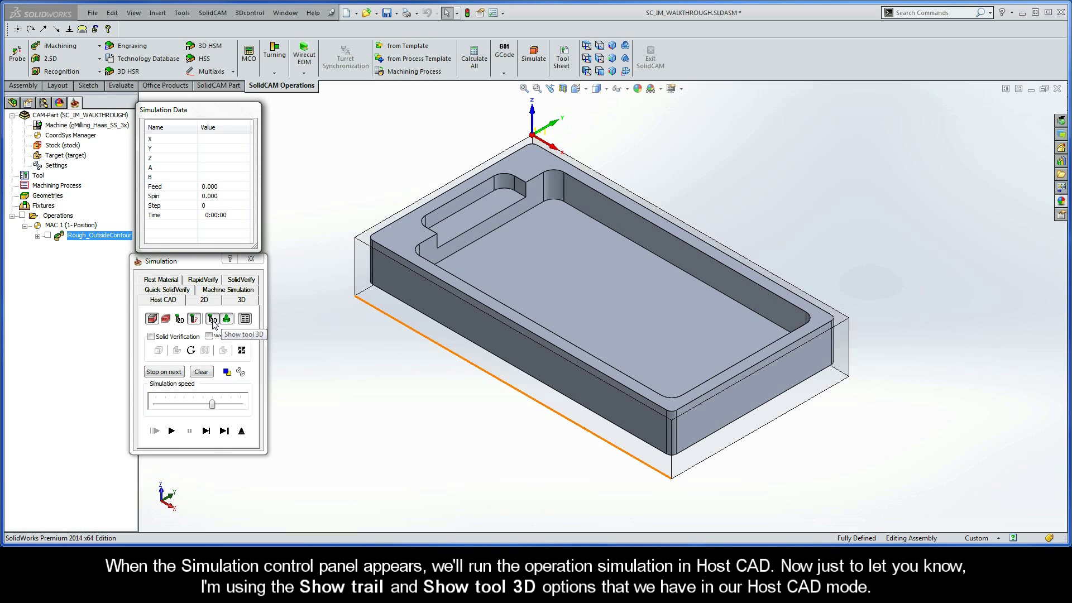
left_click(173, 431)
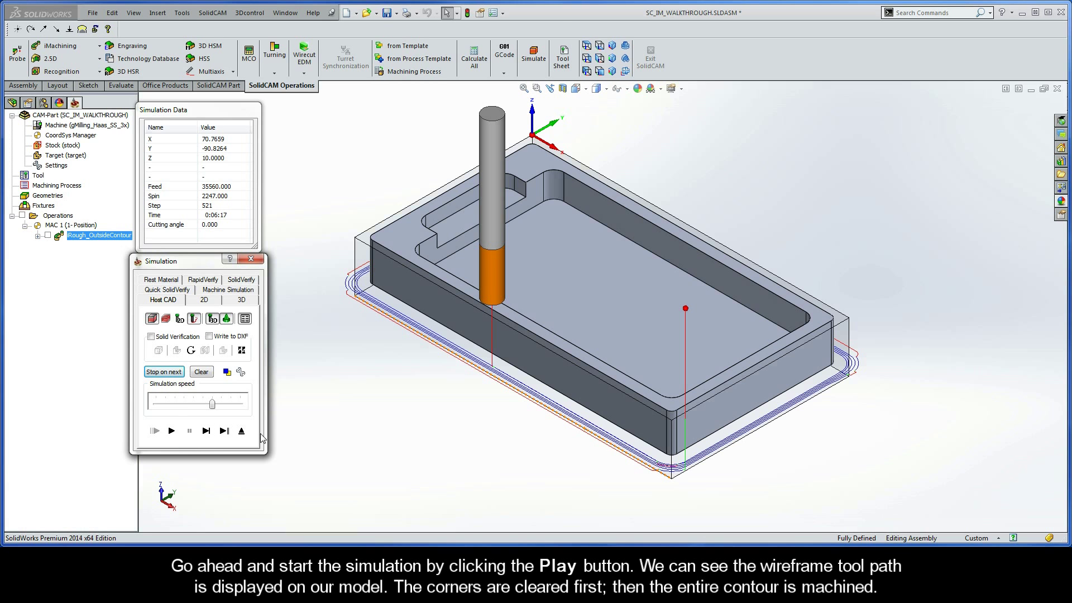
left_click(279, 439)
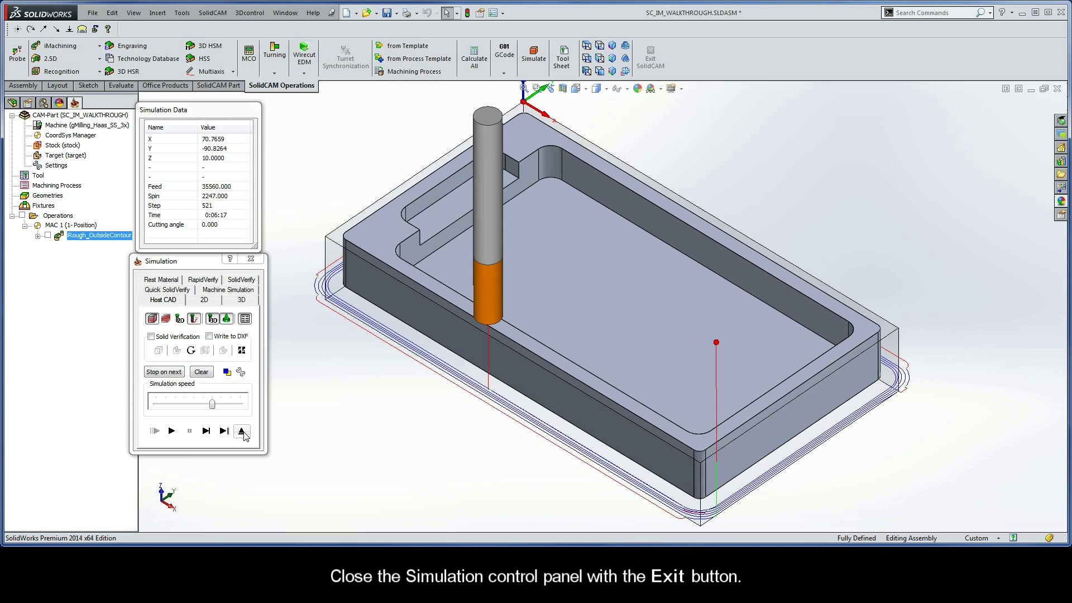
left_click(242, 432)
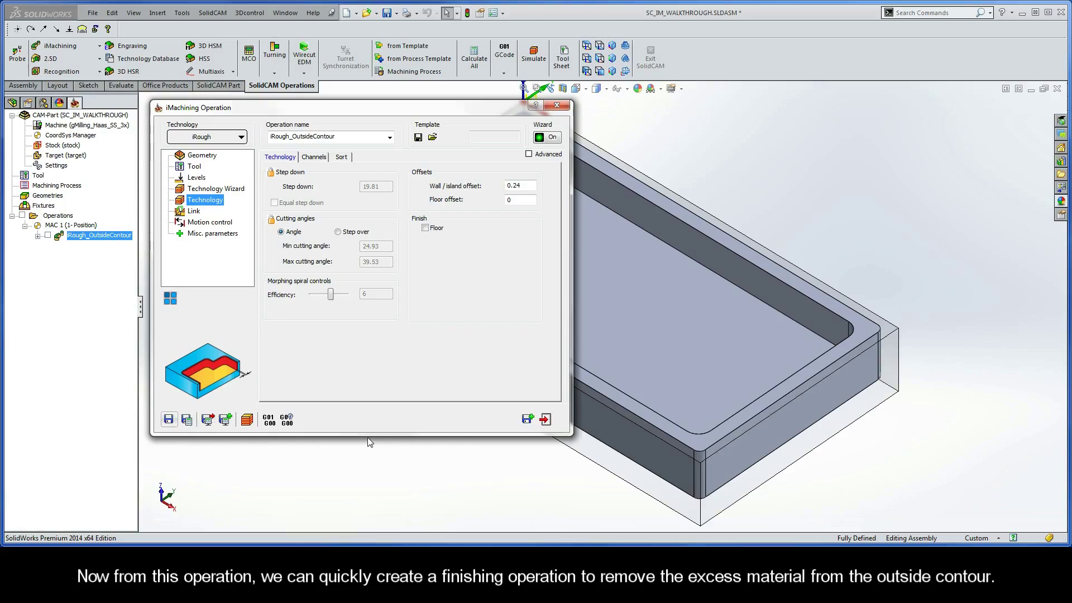
Save and copy the roughing operation, and change the copy's technology to iFinish.
left_click(527, 420)
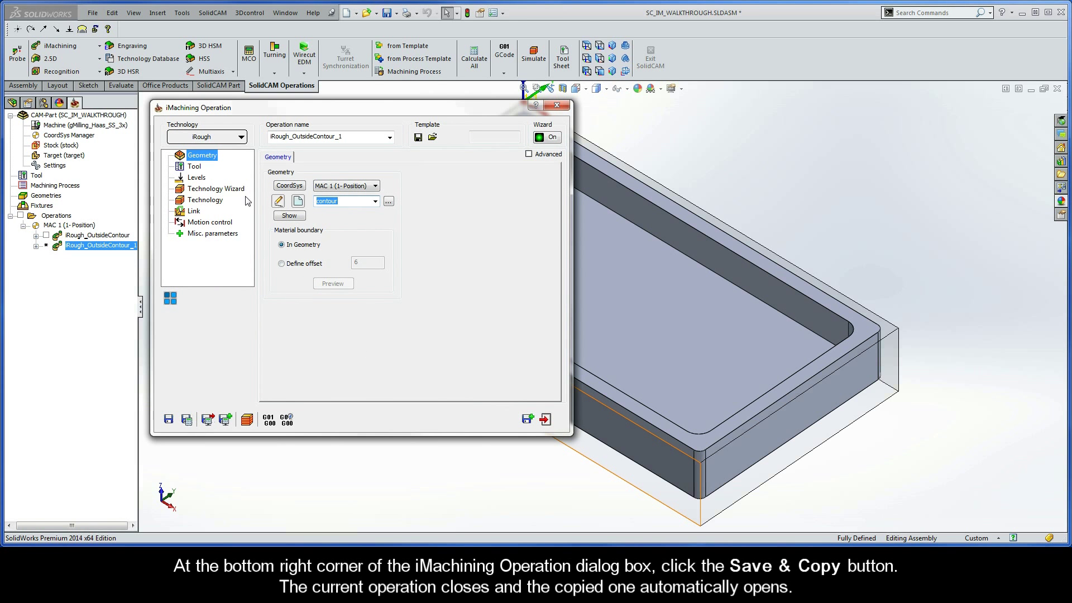
left_click(217, 138)
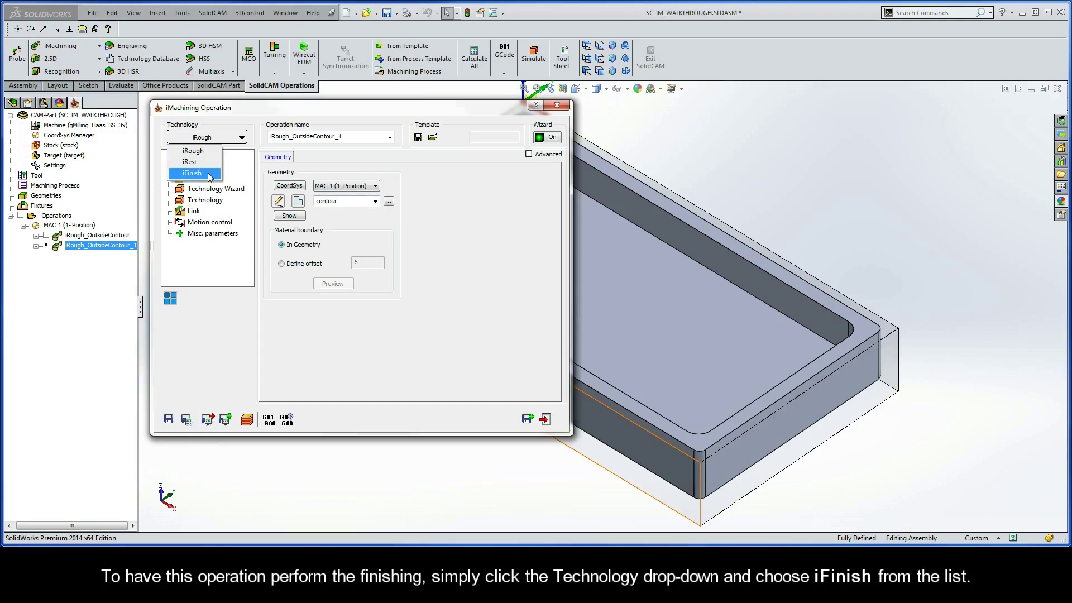
left_click(210, 174)
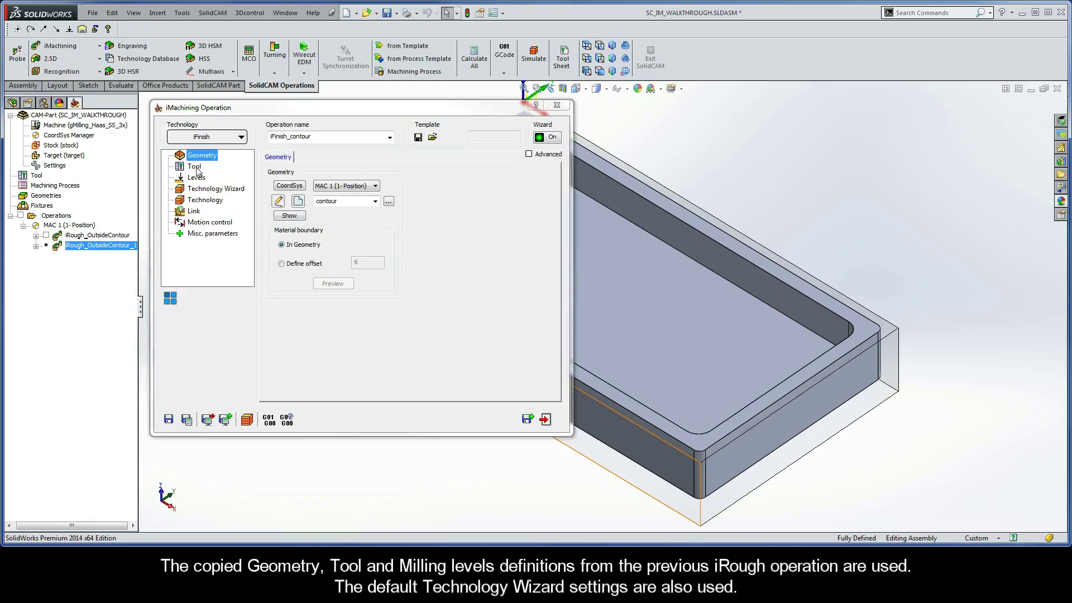
Review the finishing operation's copied tool and milling levels, its wizard cutting conditions, wall offset and iRest data.
left_click(196, 167)
left_click(196, 178)
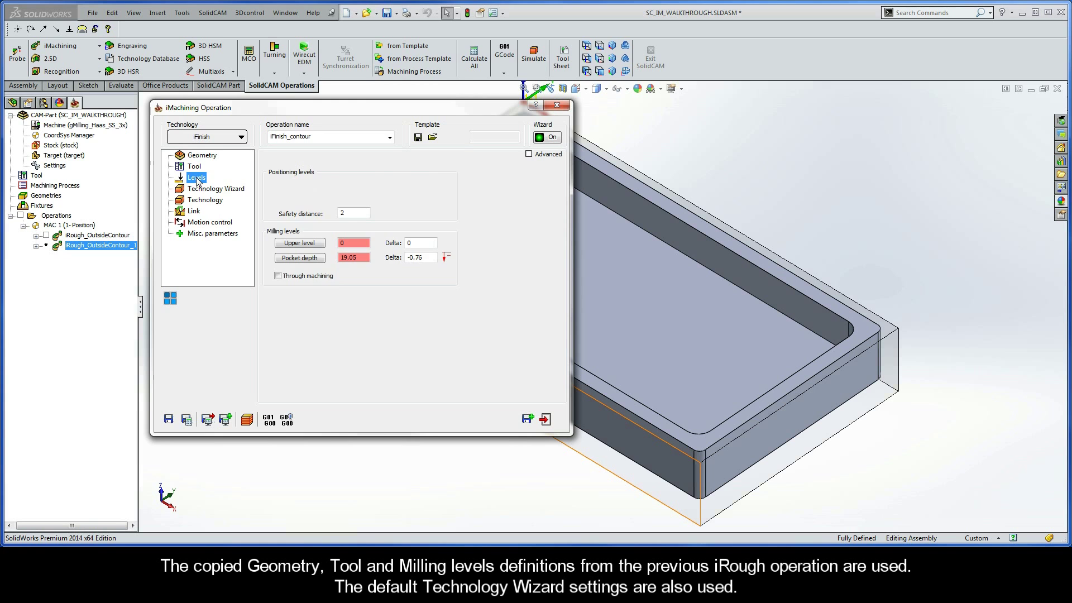
left_click(200, 190)
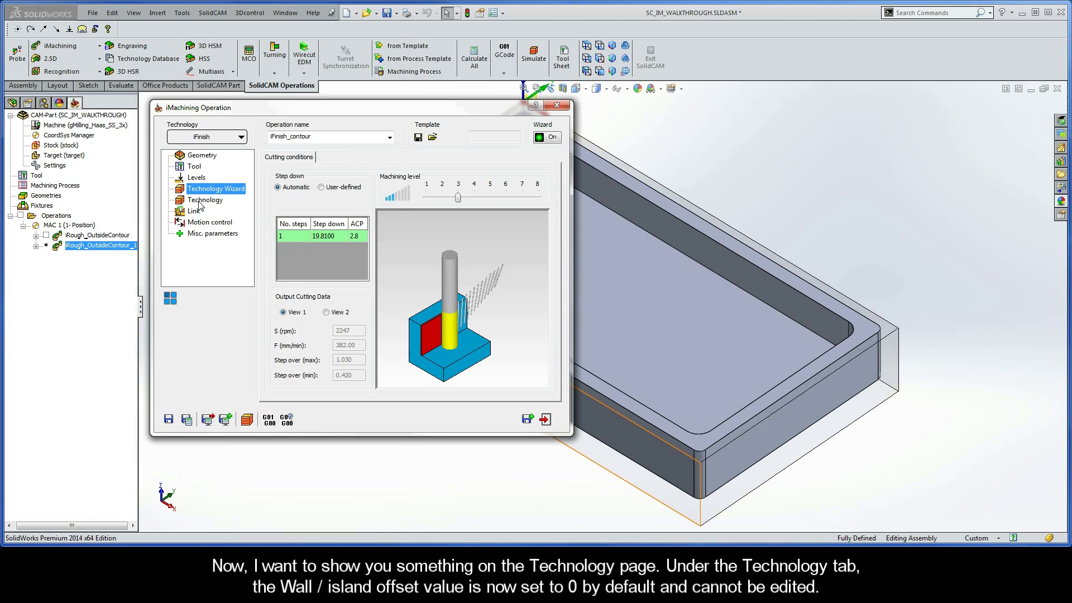
left_click(200, 202)
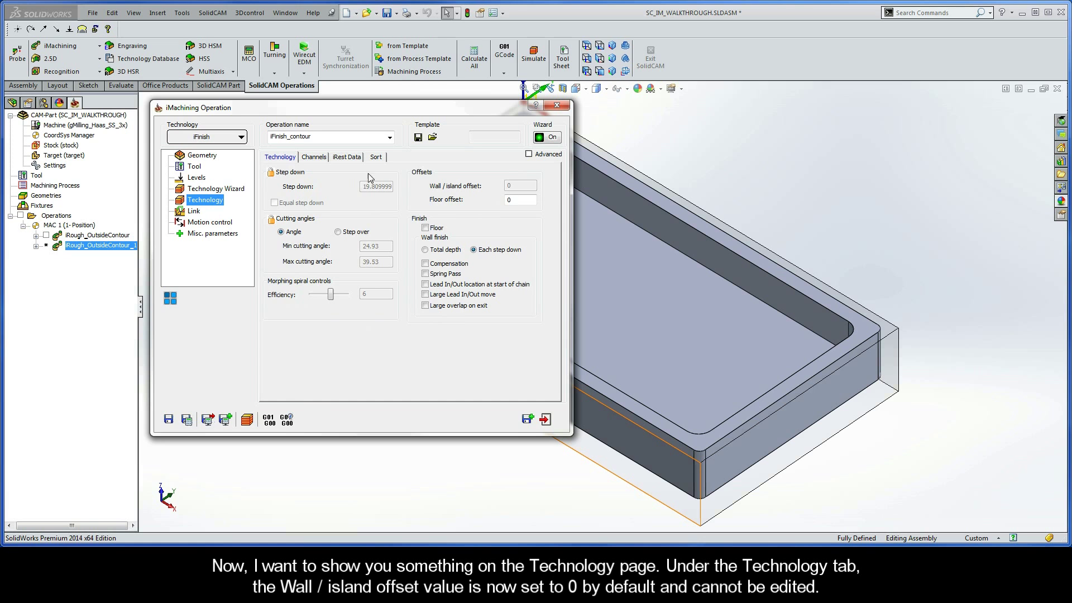
left_click(346, 159)
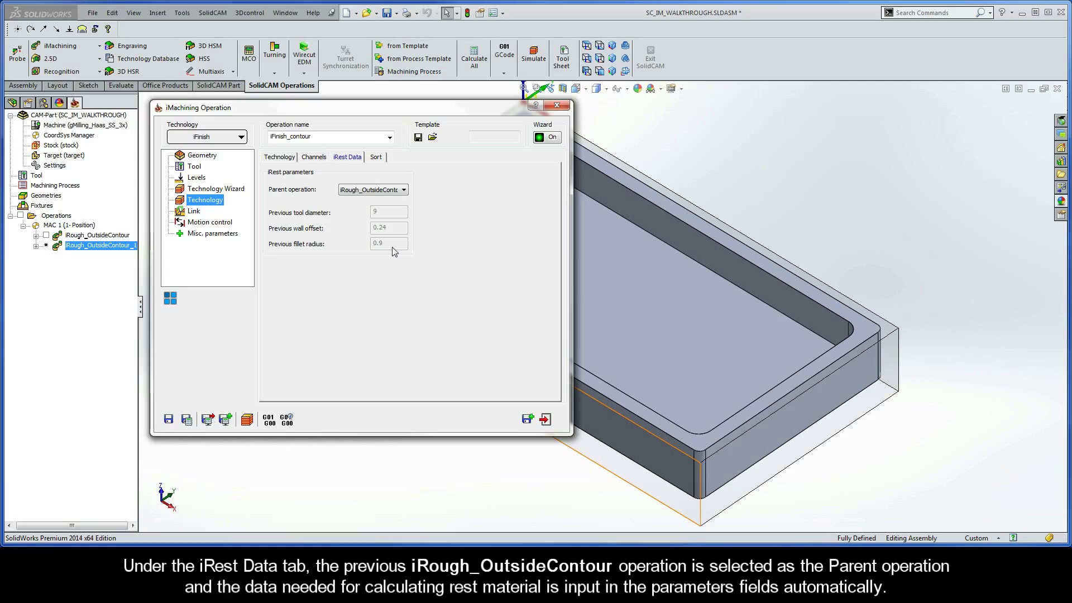
Name the finishing operation iFinish_OutsideContour, then save it and calculate its tool path.
double_click(294, 137)
left_click(294, 137)
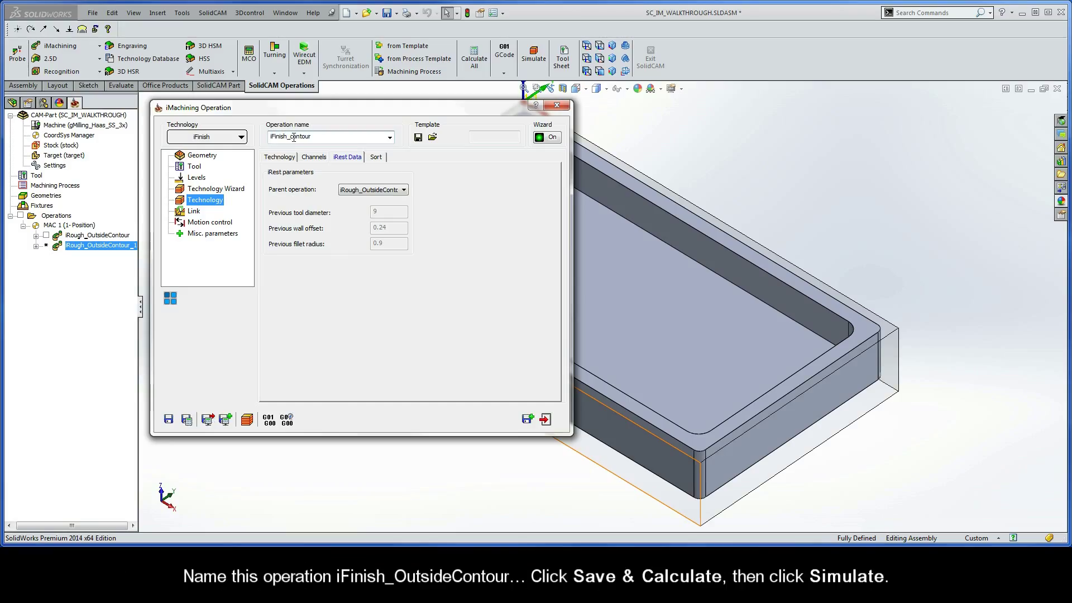
type("OutsideC")
left_click(187, 420)
Simulate the finishing tool path at a slower simulation speed, then exit the simulation and close the operation.
left_click(247, 419)
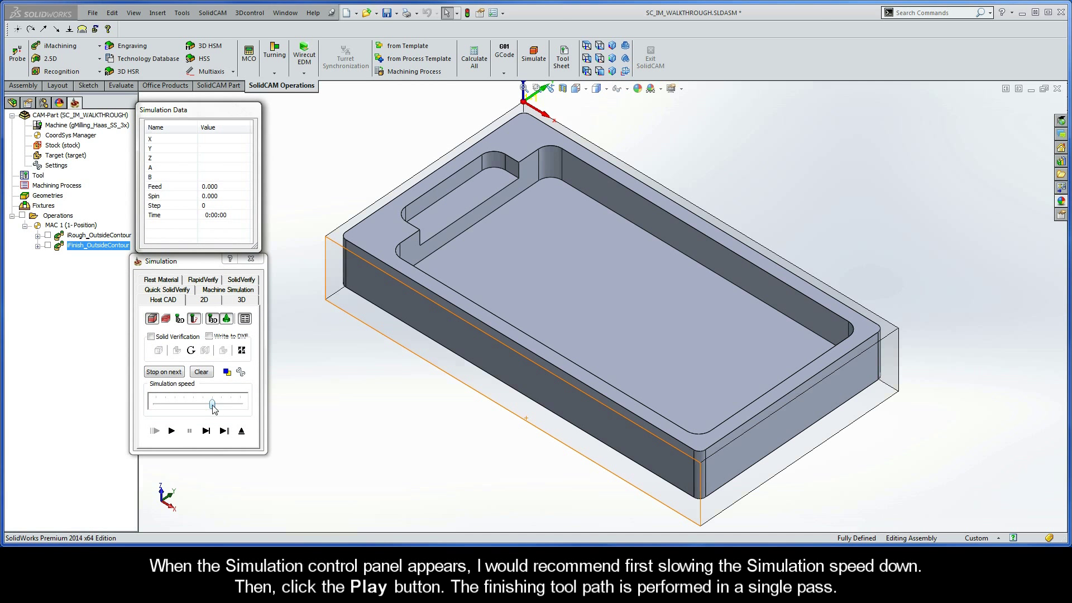
left_click_drag(212, 406, 168, 406)
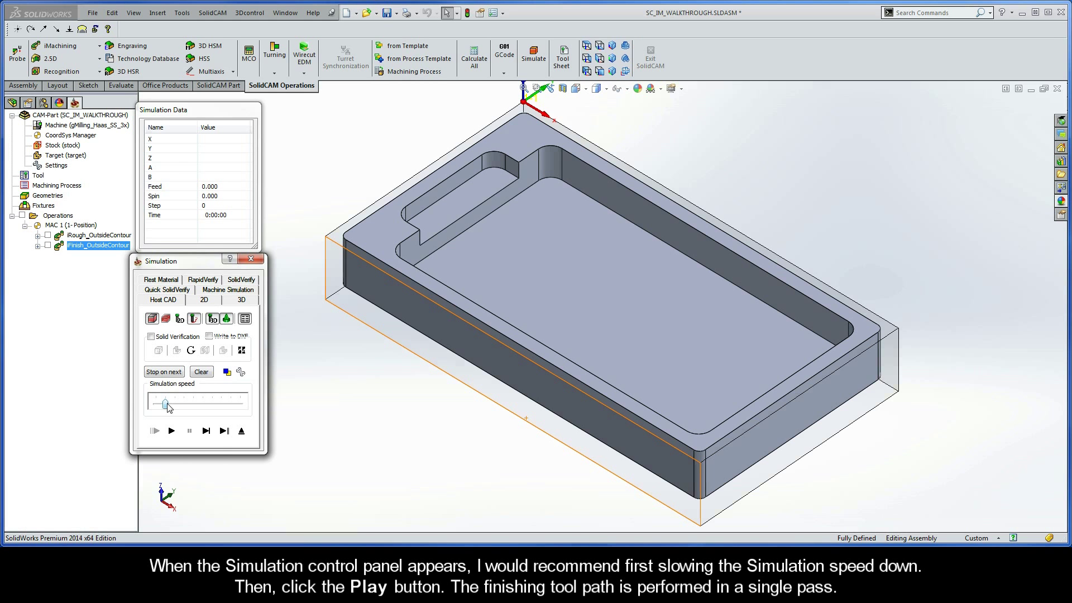
left_click(171, 431)
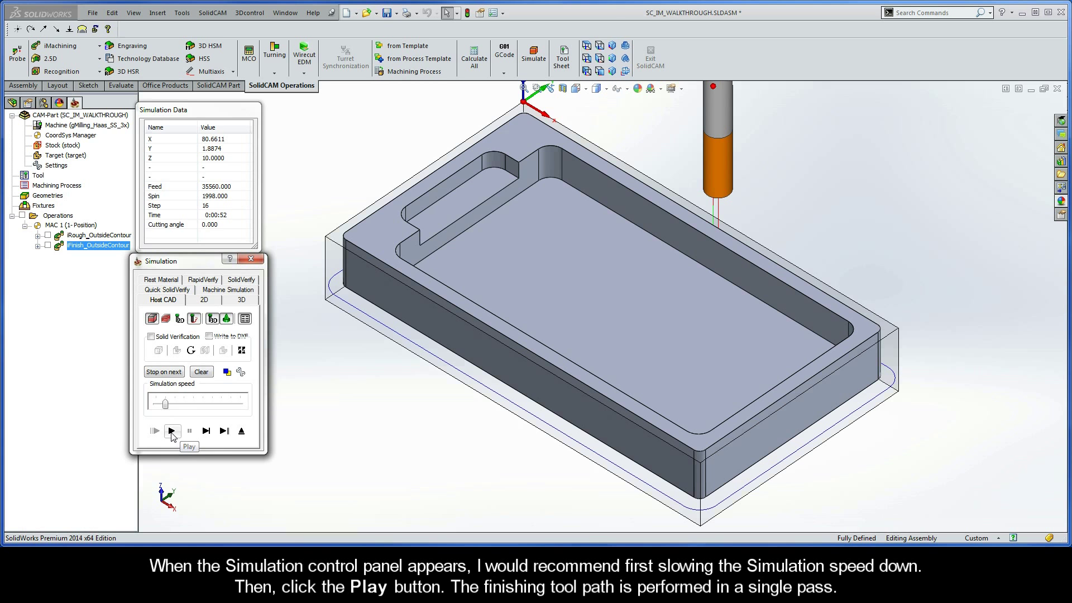
left_click(242, 431)
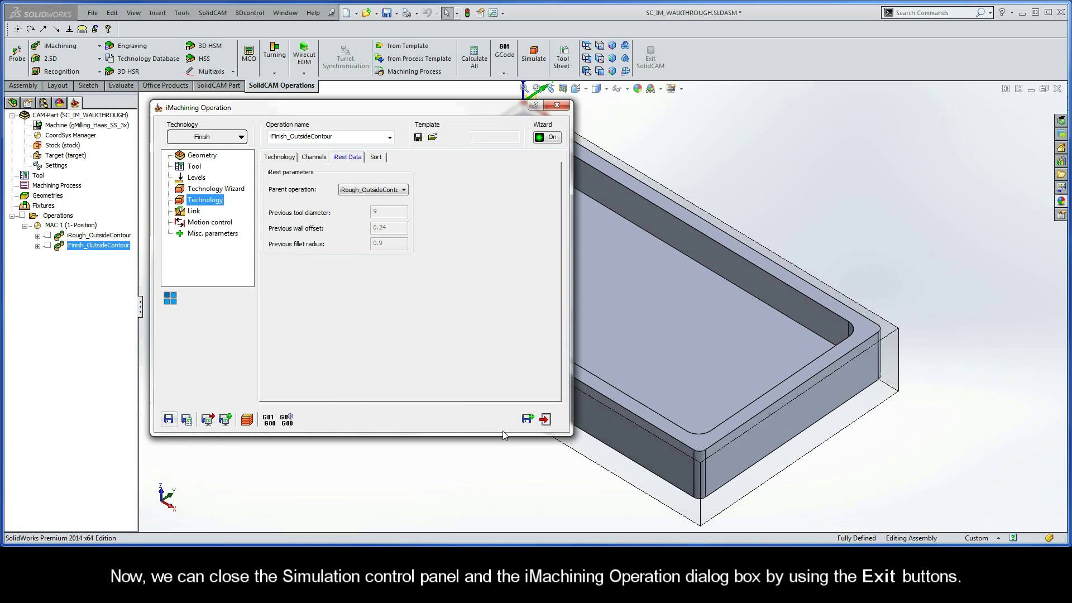
left_click(545, 420)
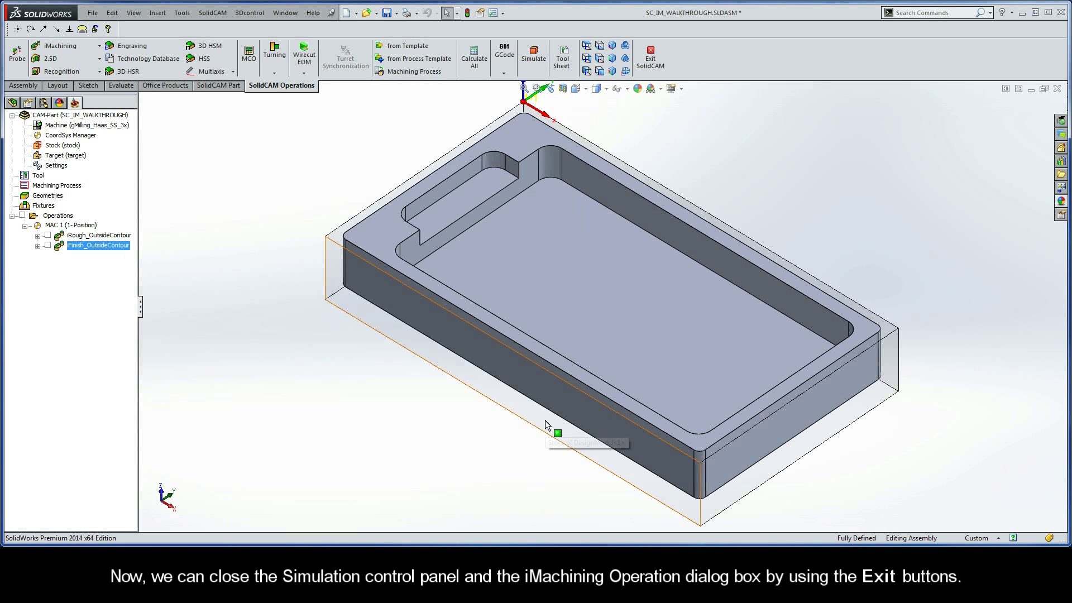